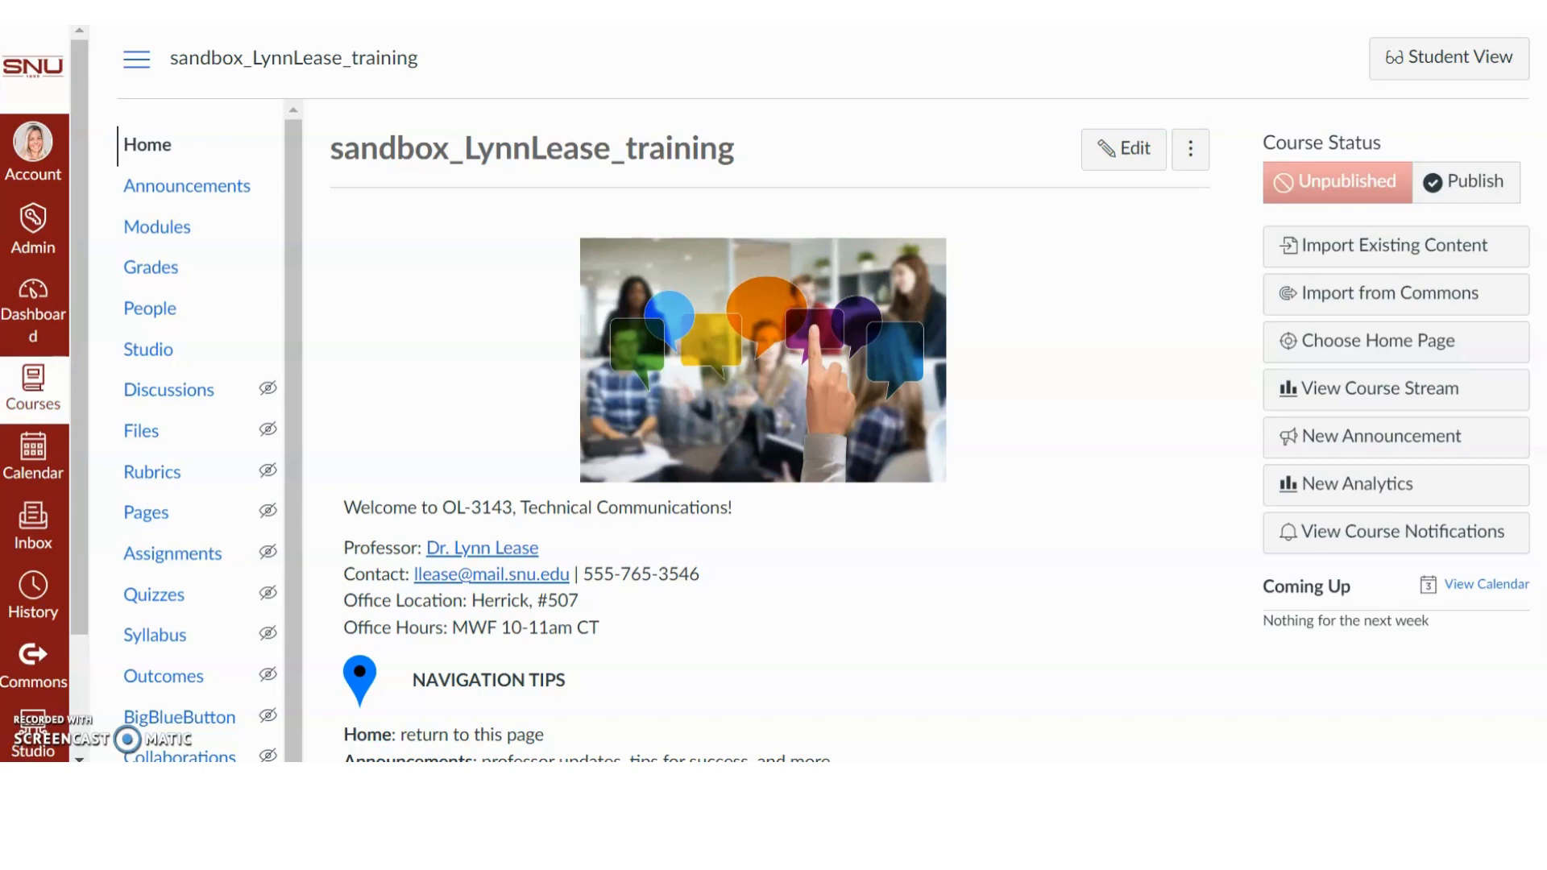
Create an assignment named "Rough Draft Check (optional, ungraded)" in the General Course Information & Support module.
left_click(168, 230)
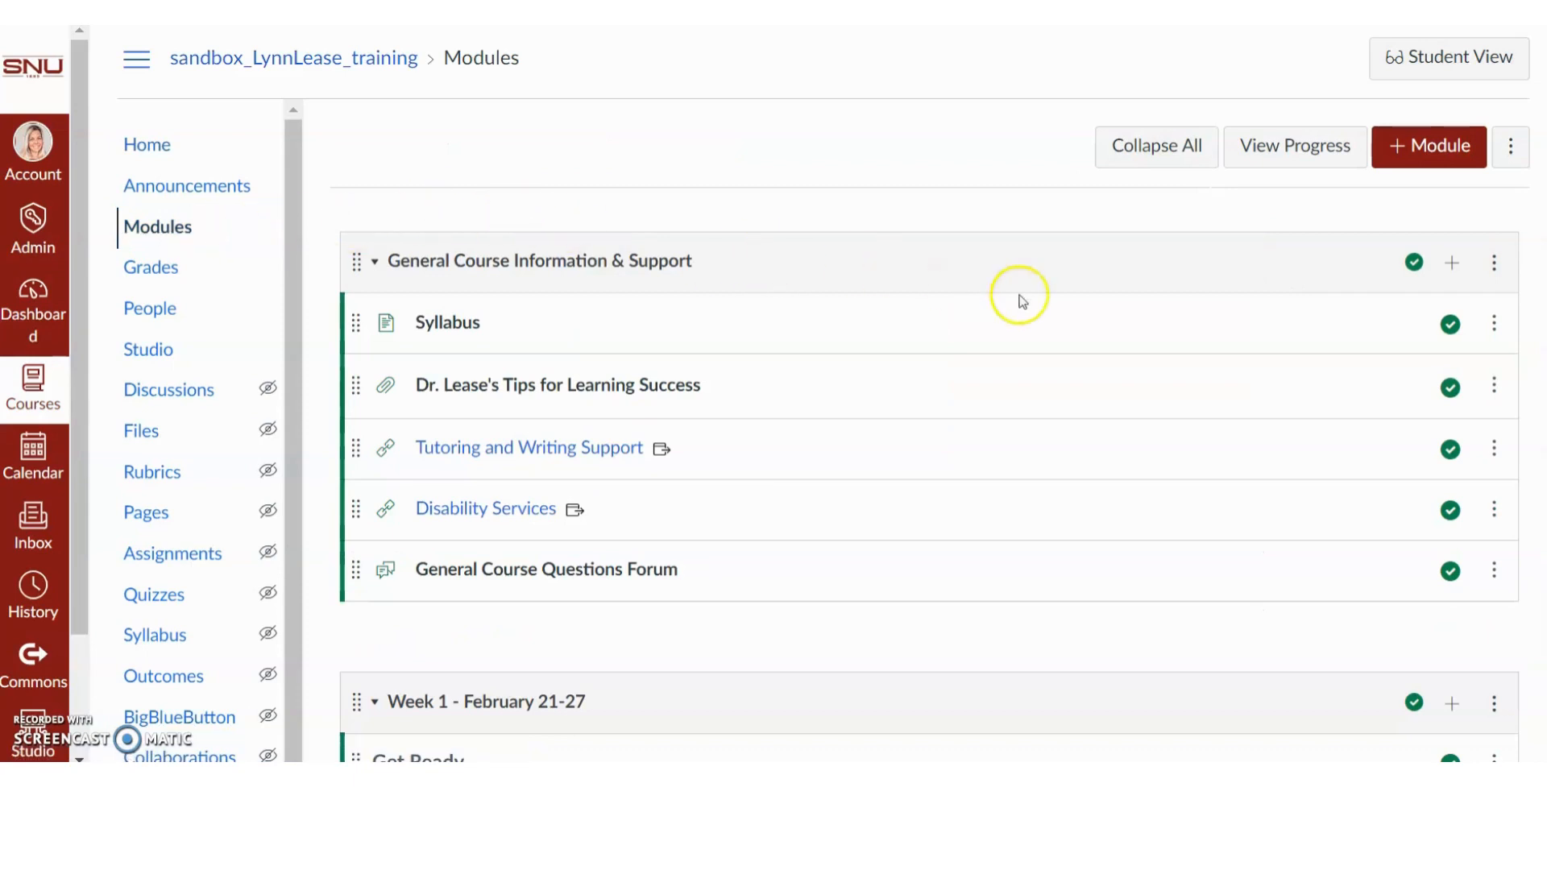
left_click(1452, 266)
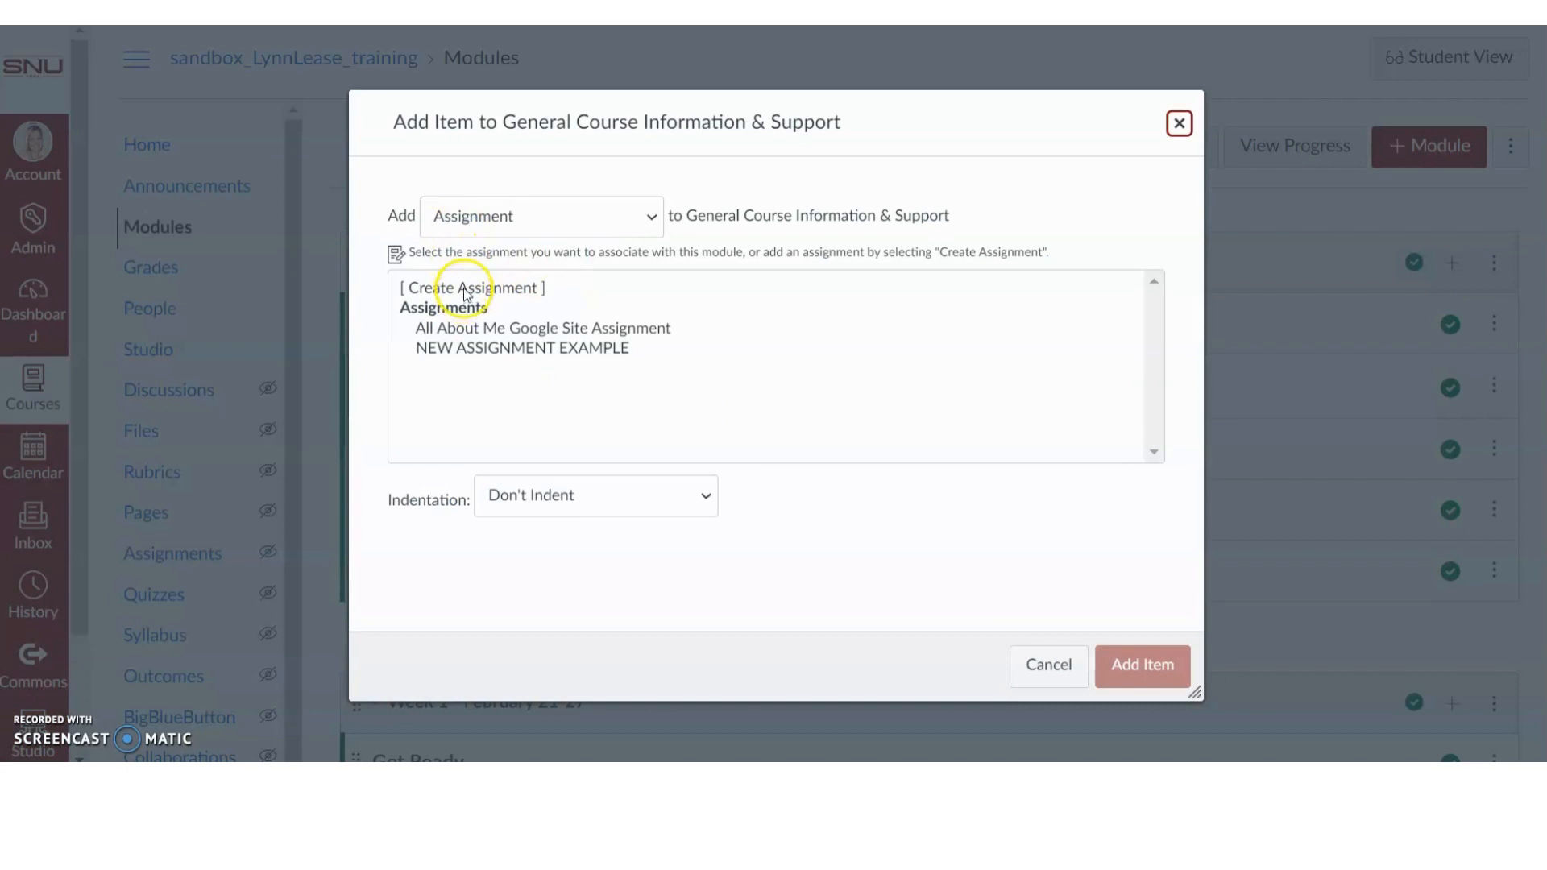
left_click(467, 288)
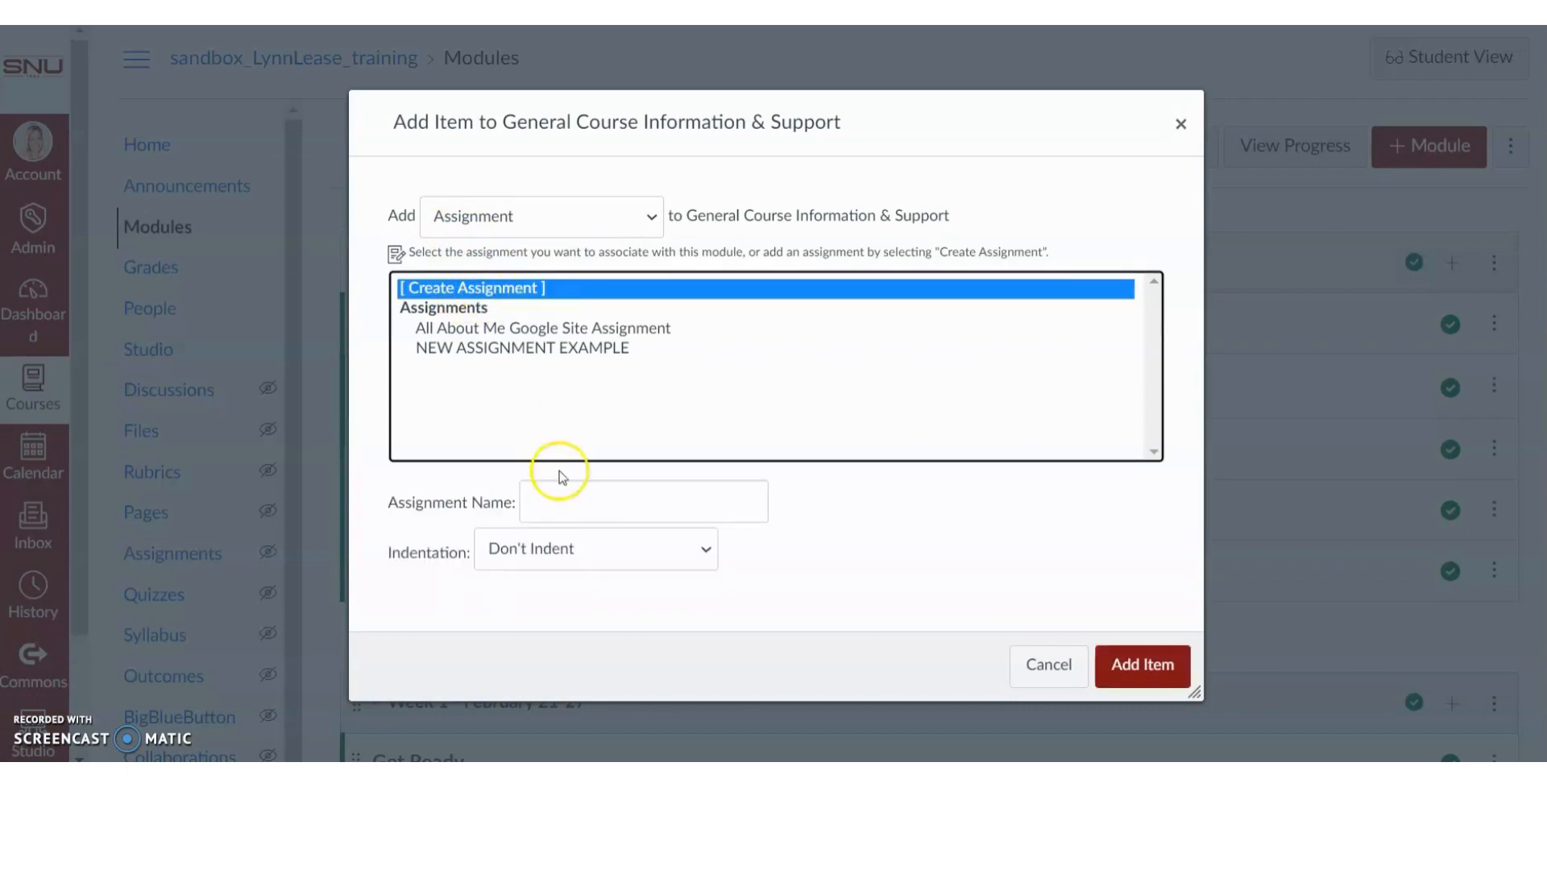
left_click(570, 502)
key("ctrl+v")
type(")")
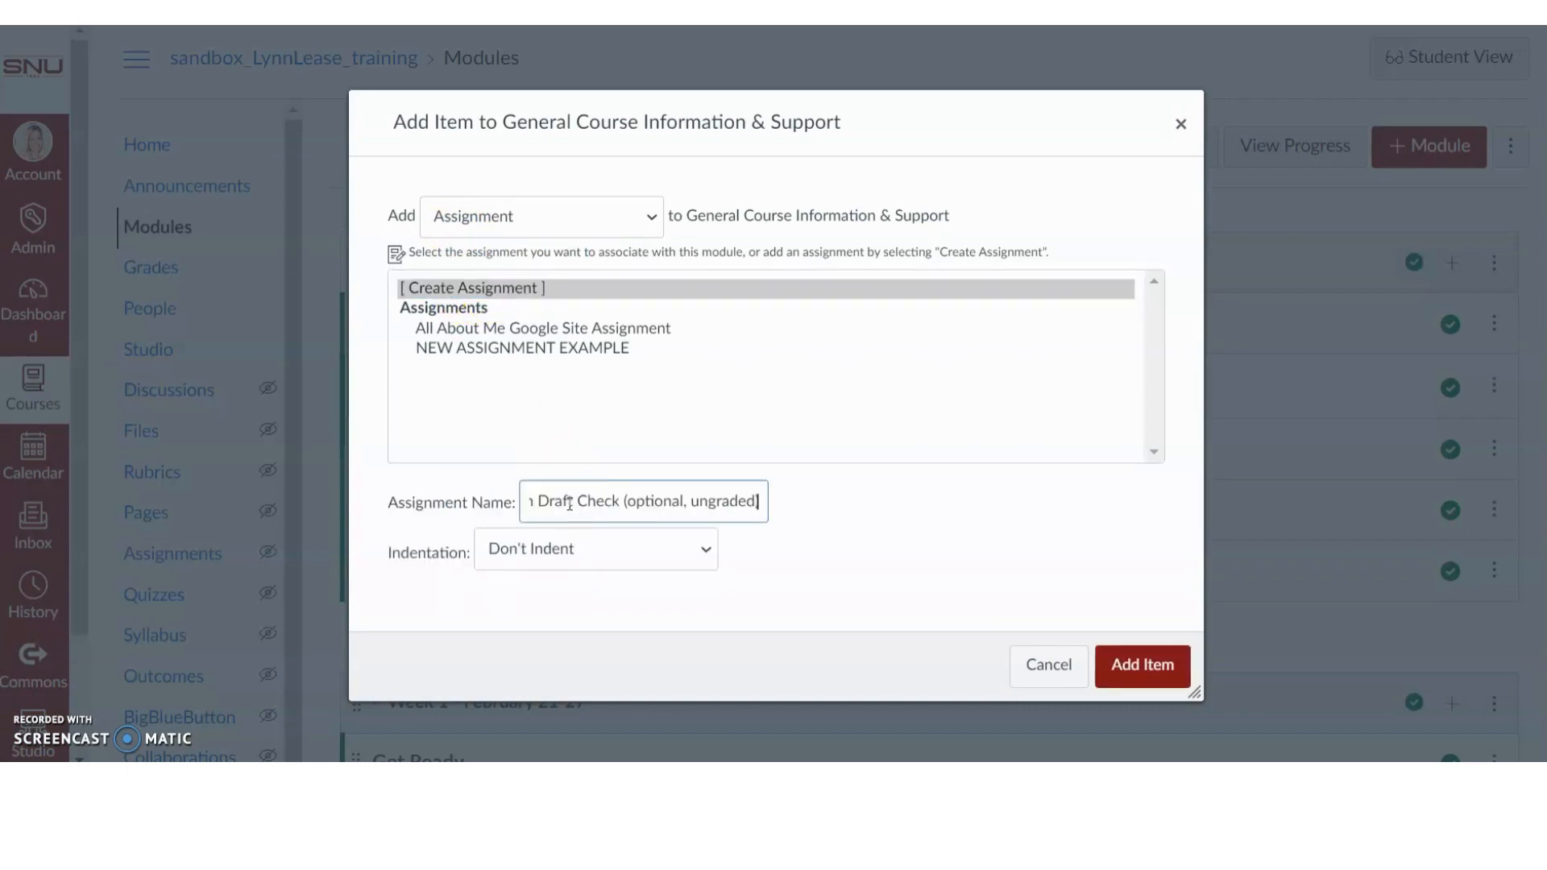
left_click(611, 509)
left_click(1148, 667)
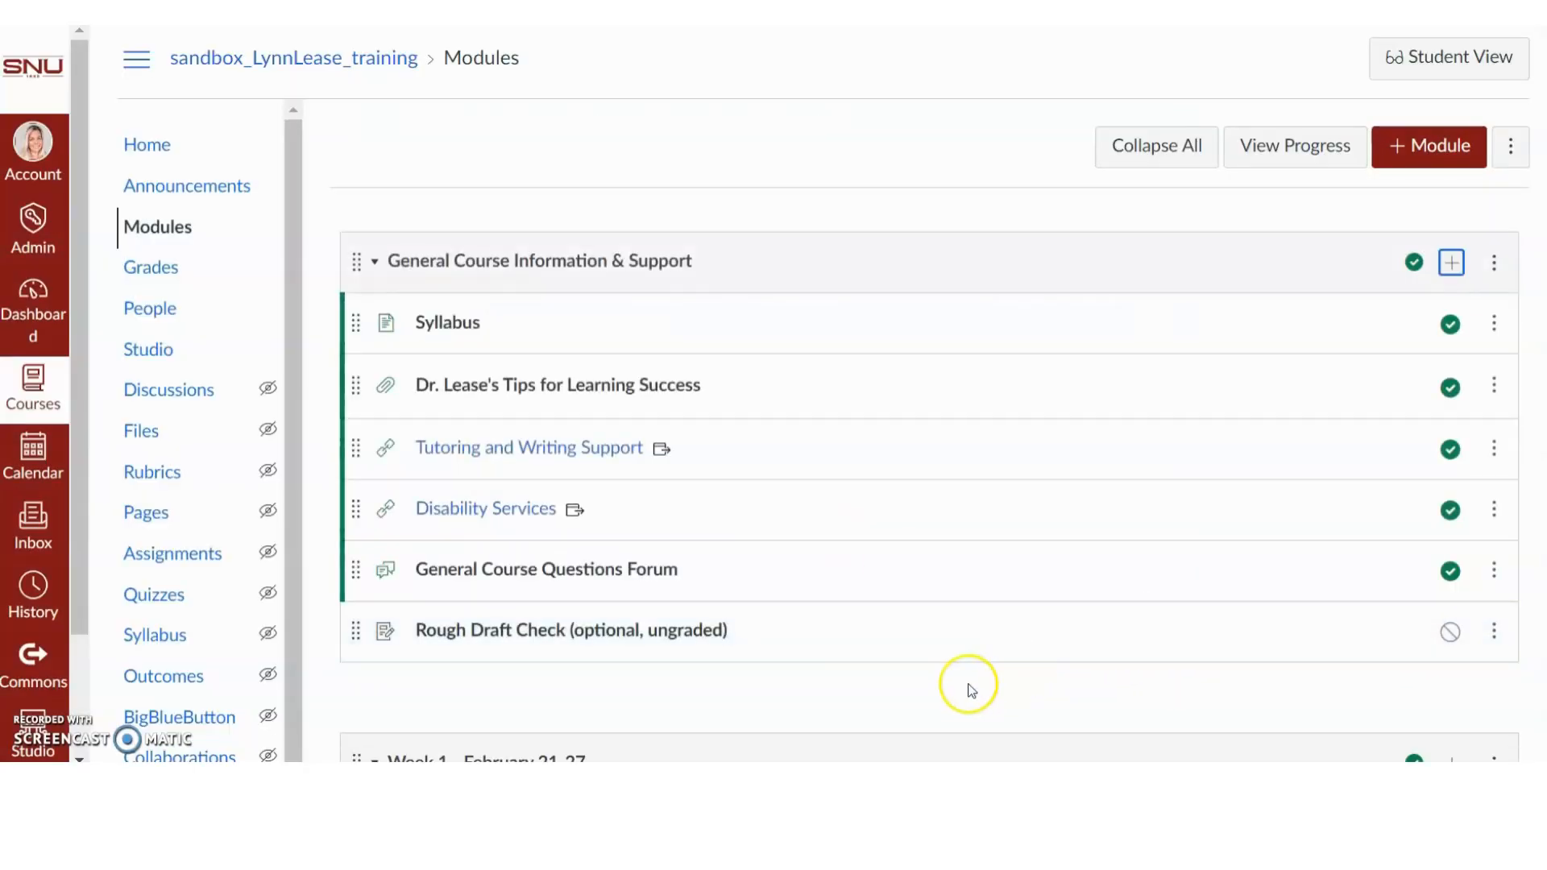
Edit the Rough Draft Check assignment and insert the "Rough Draft Check with Turnitin" instructions on draft submission, Similarity Reports and resubmission attempts as its description.
left_click(533, 635)
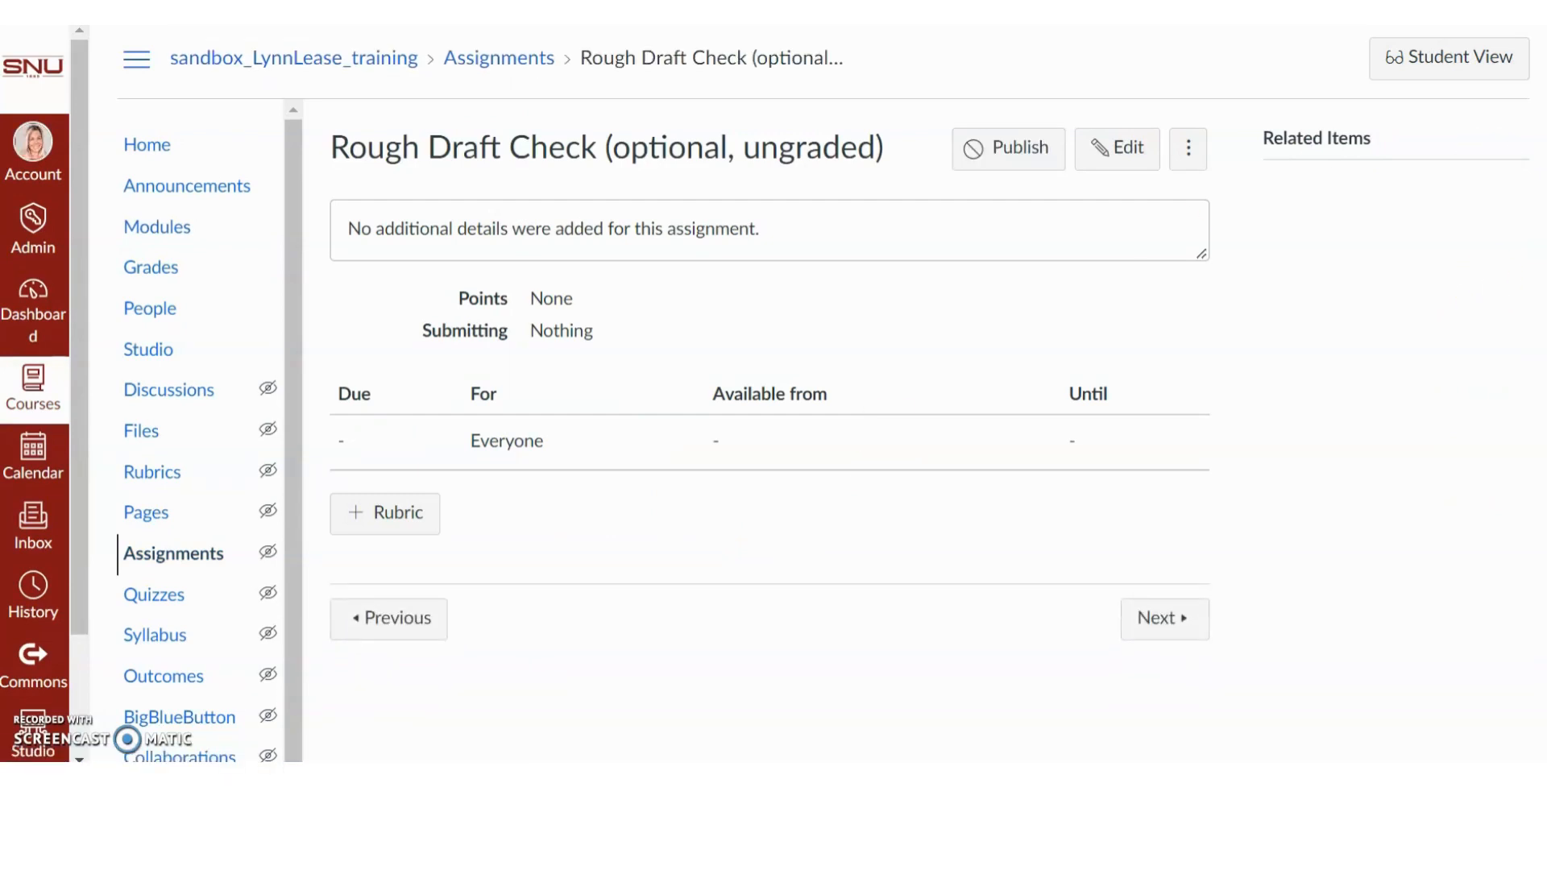
left_click(1111, 152)
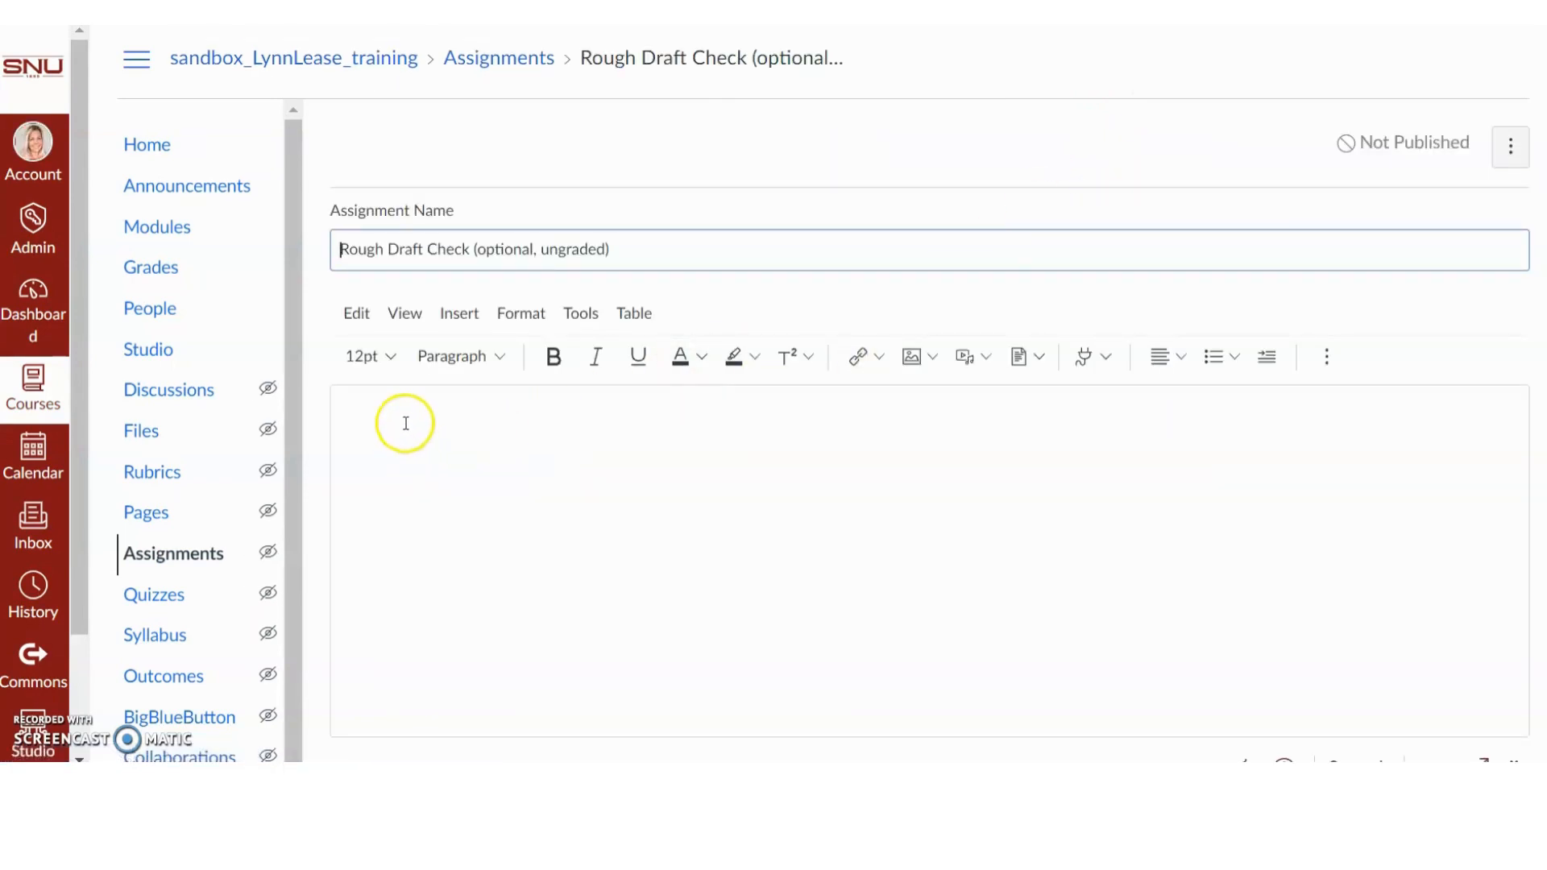
left_click(405, 423)
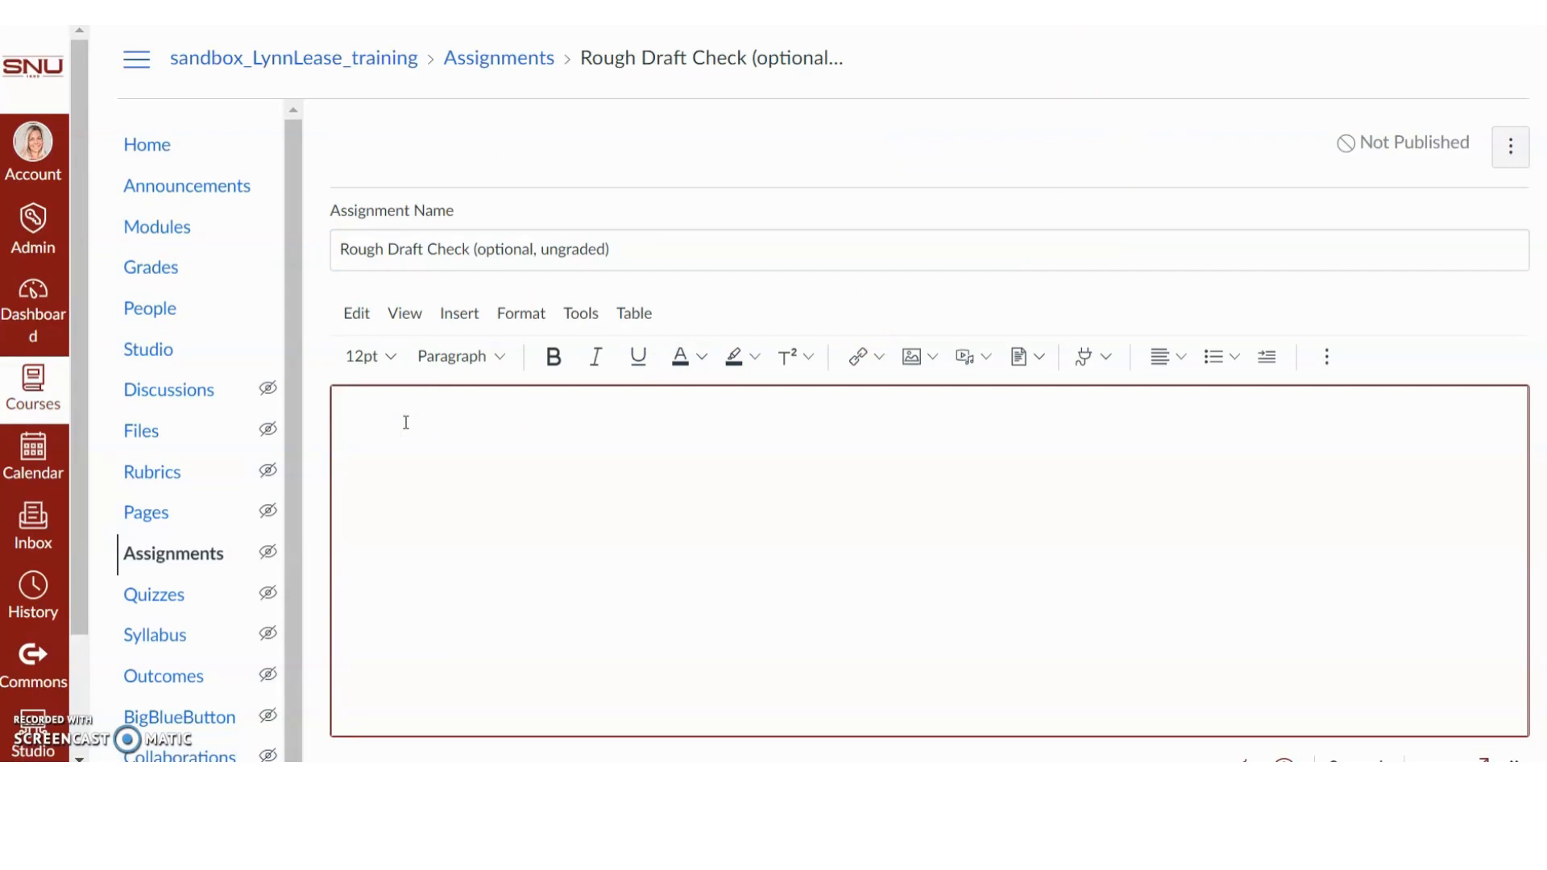
type("Rough Draft Check with Turnitin THIS DROPBOX IS NOT MONITORED BY YOUR PROFESSOR. This Rough Draft Check allows you to submit your work to Turnitin as a draft to check for plagiarism concerns and writing issues. As part of the writing process, this check allows you to improve your writing prior to submitting it to the assignment within the weekly modules. Once you submit your work here, you will see a Similarity Report which provides information on grammar and other writing issues as well as a similarity score. Visit the Turnitin Plagiarism Tool page by clicking the Student Toolkit under the Course Information & Communication area in this course for help using this report to improve your writing. You are allowed three resubmission attempts where the Similarity Report will generate immediately. After three attempts, you'll have to wait 24 hours before a new Similarity Report can be generated.")
left_click(615, 393)
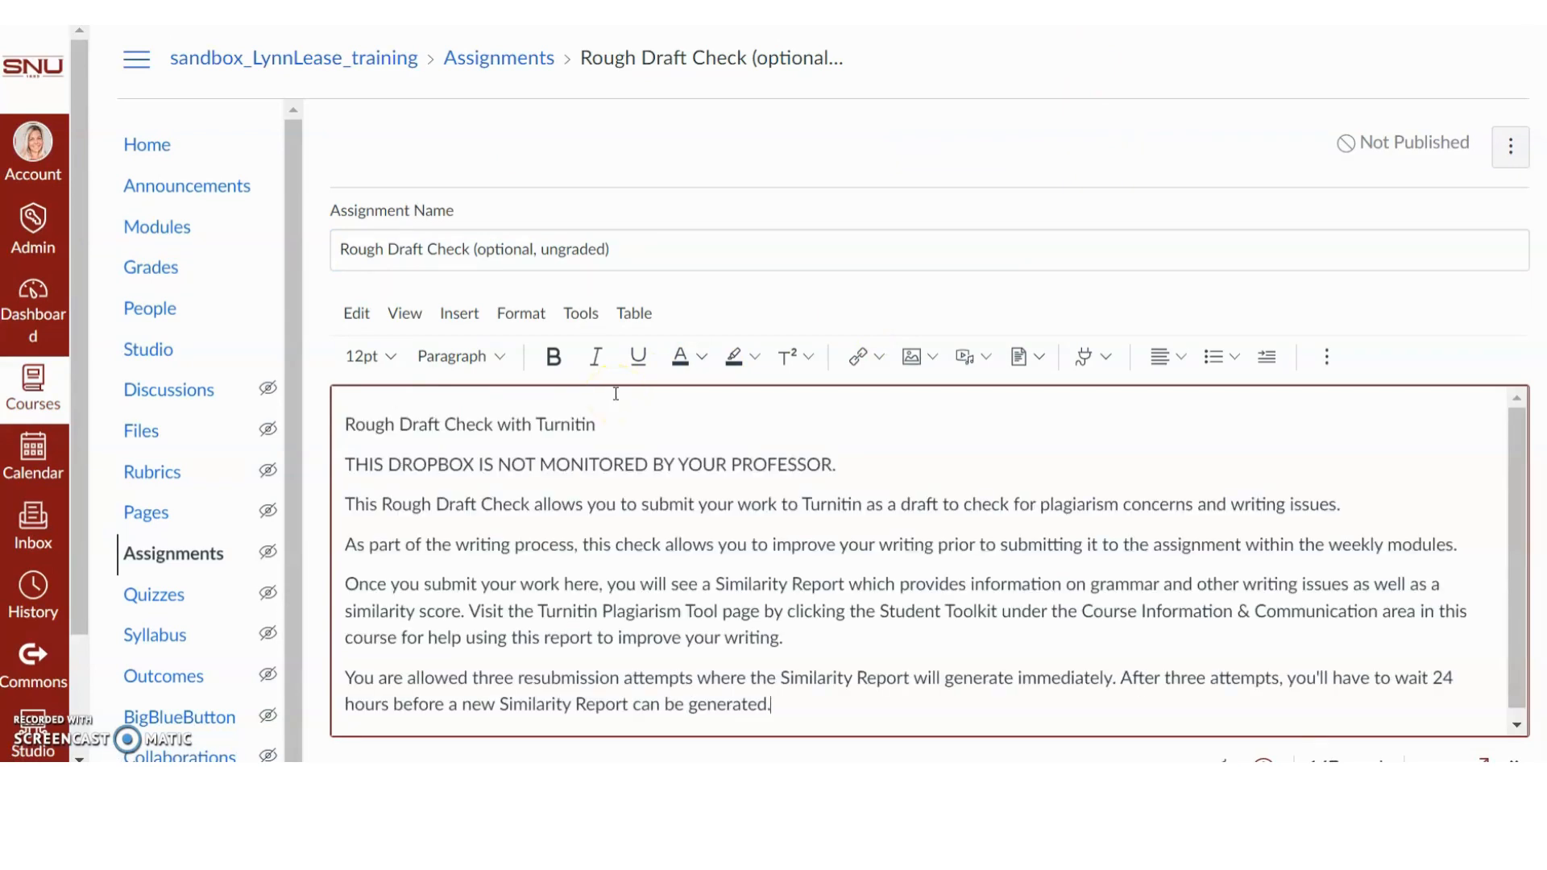
Make the line "THIS DROPBOX IS NOT MONITORED BY YOUR PROFESSOR." bold in the assignment description.
left_click_drag(842, 465, 345, 454)
left_click(553, 357)
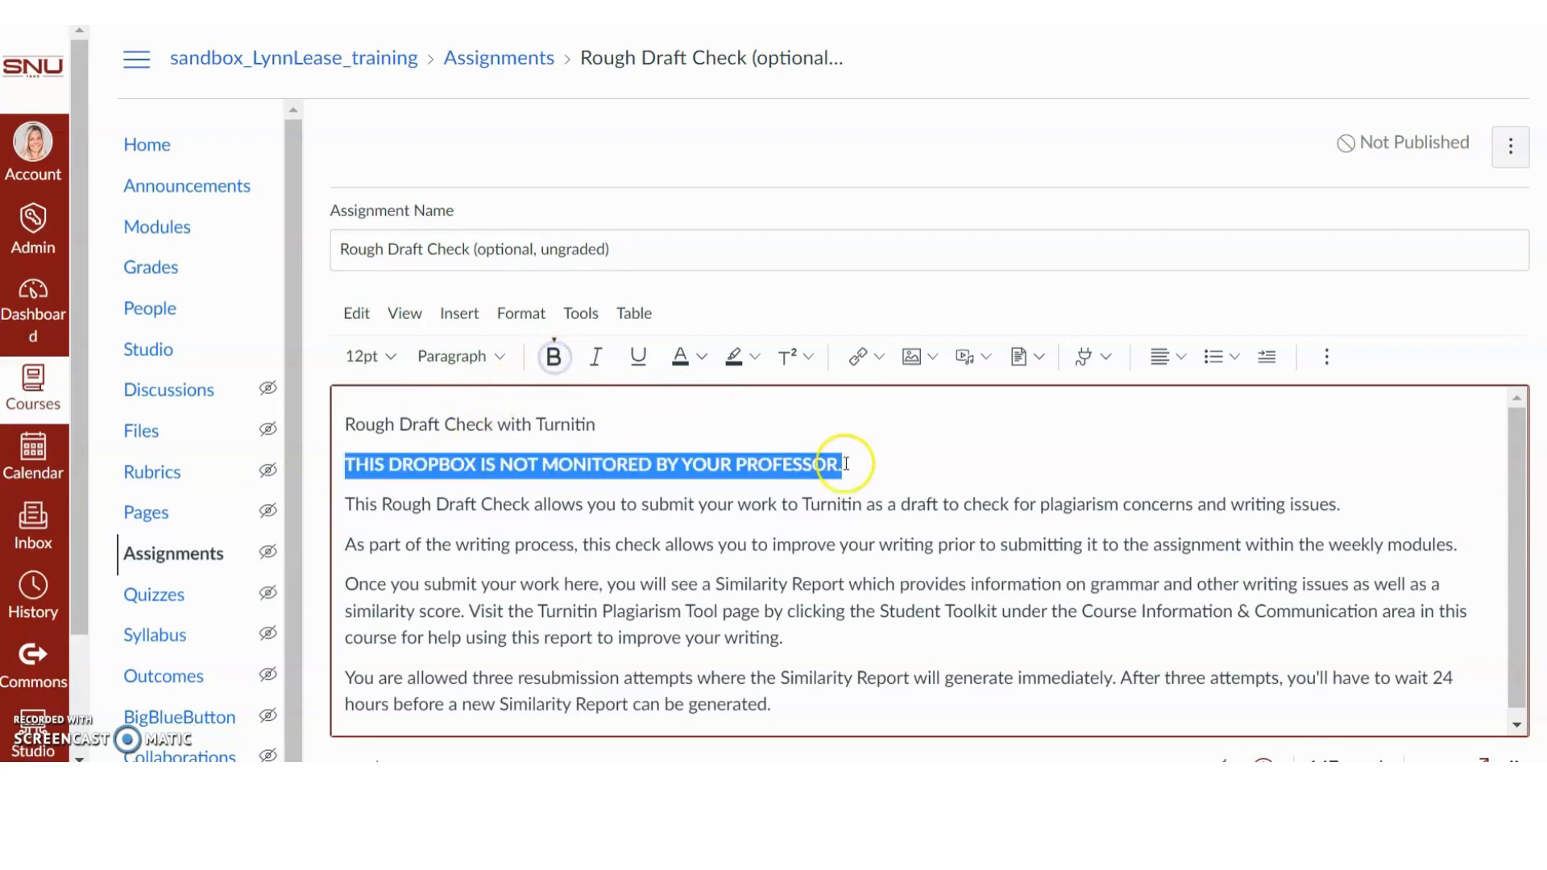
left_click(864, 504)
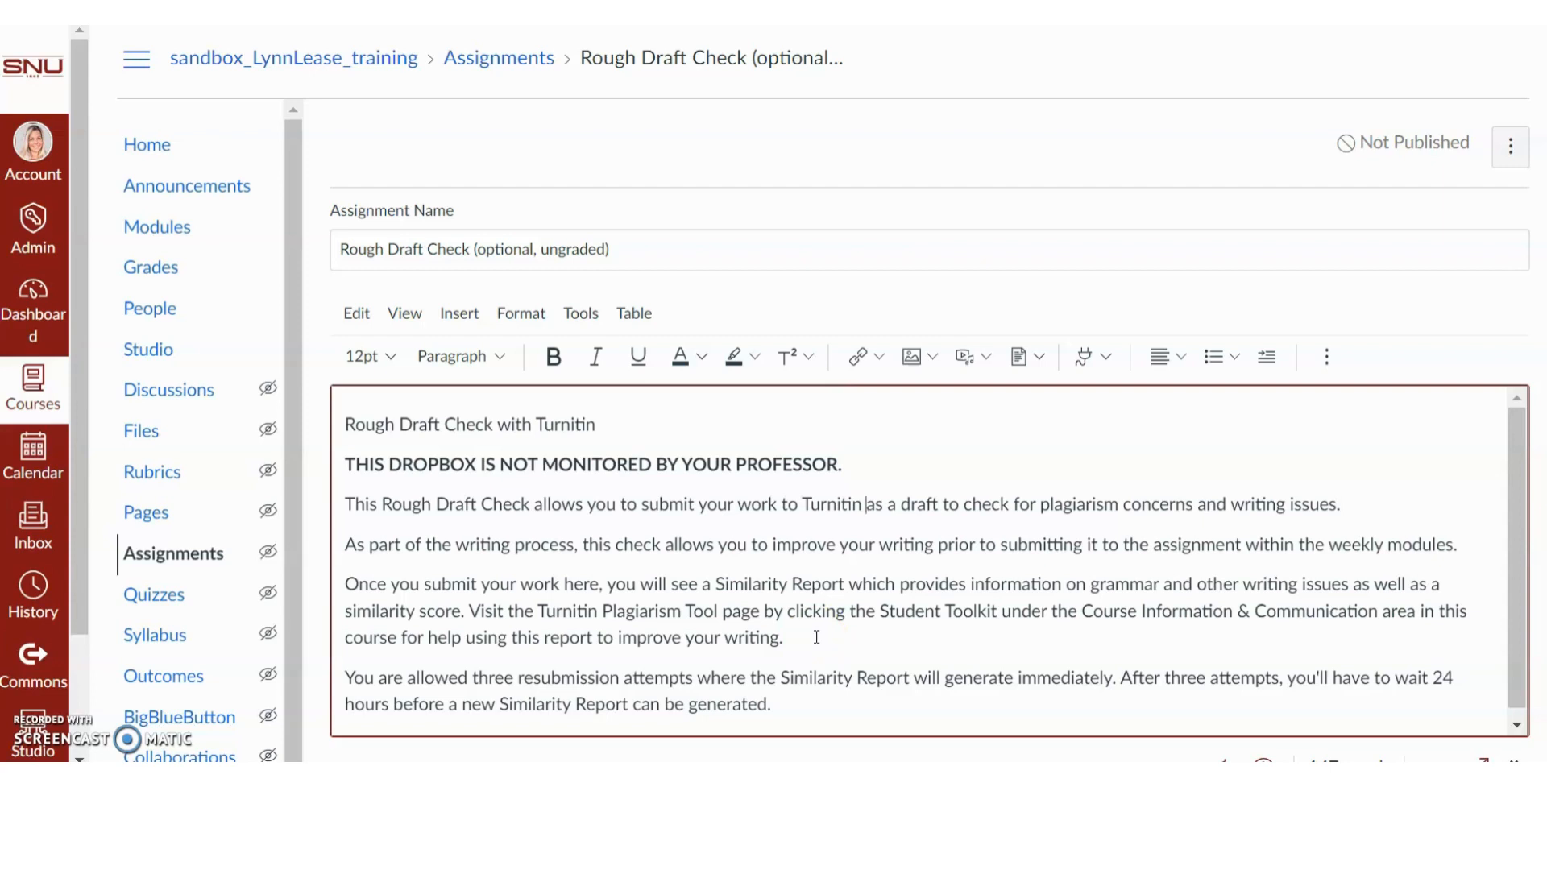
left_click(1122, 675)
left_click(1170, 677)
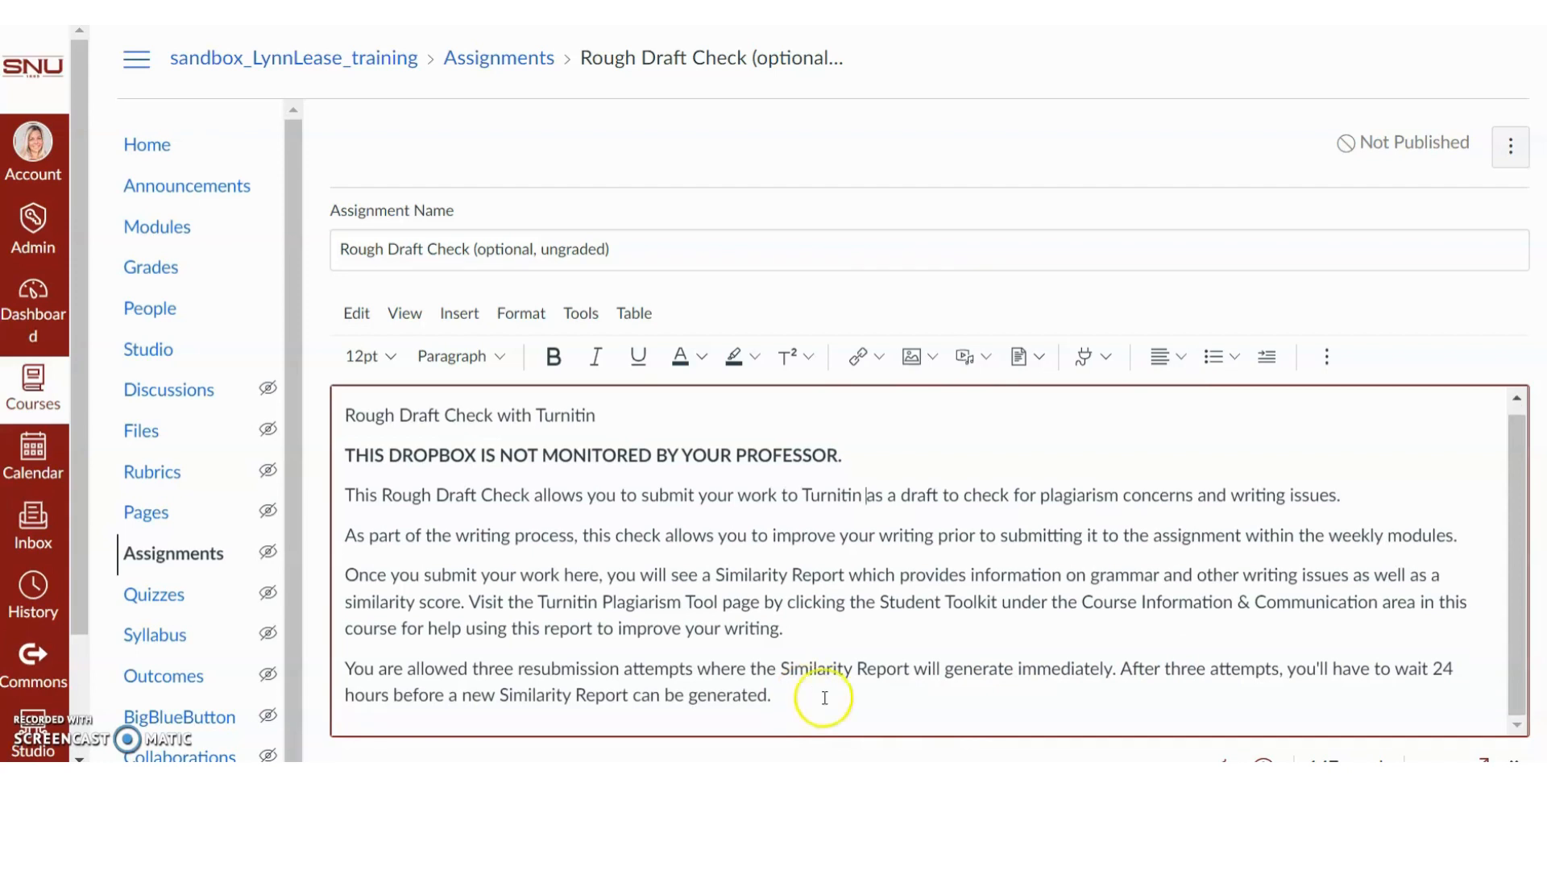
Exclude the assignment from counting towards the final grade.
scroll(844, 646, "down", 5)
scroll(848, 645, "down", 3)
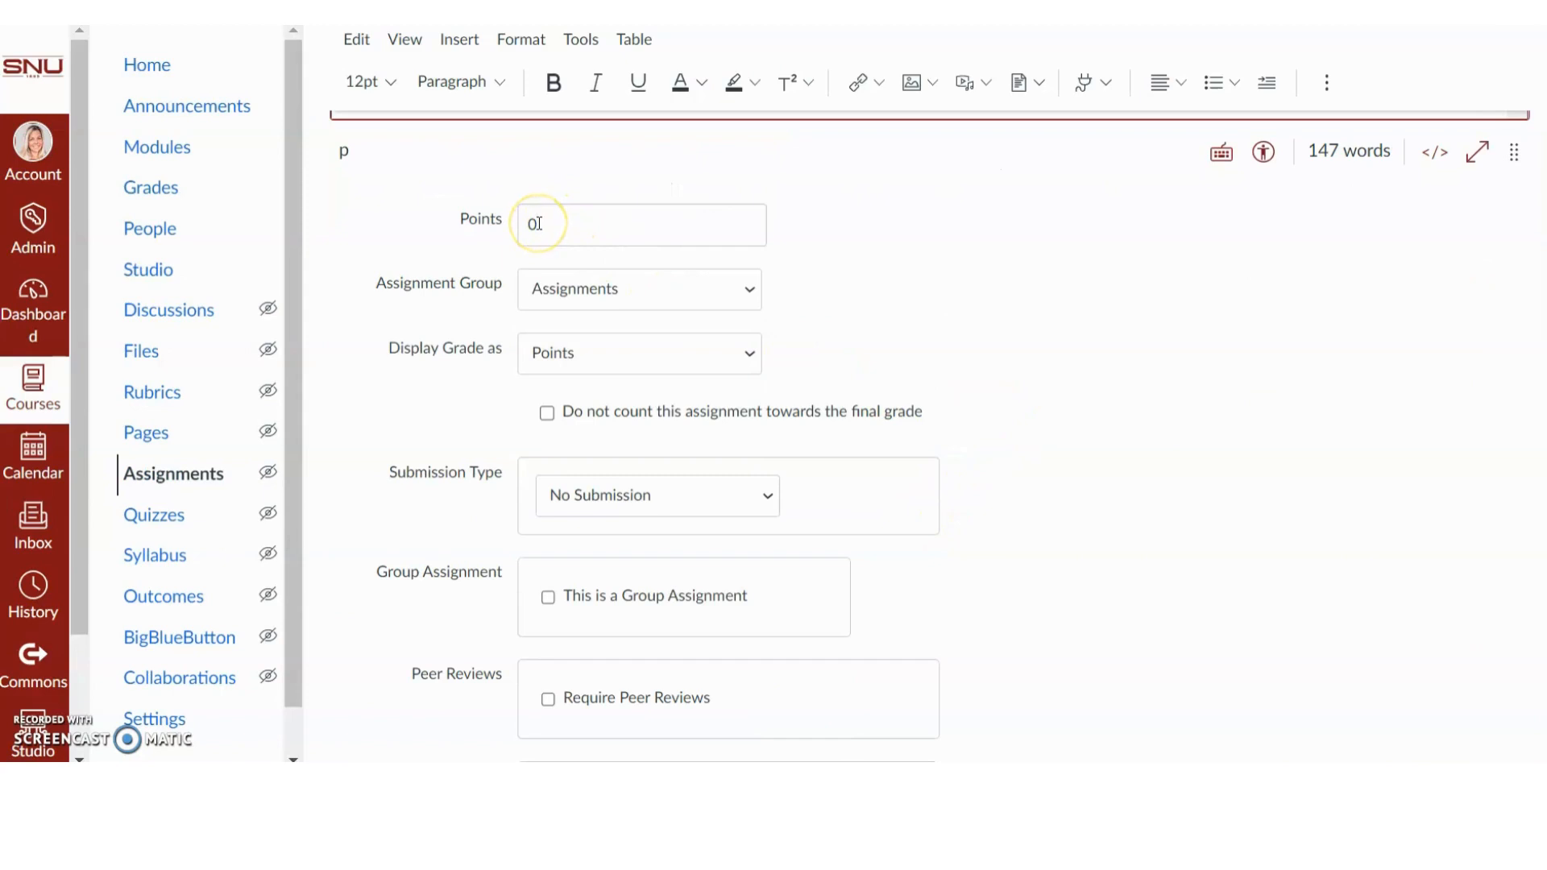
left_click(548, 414)
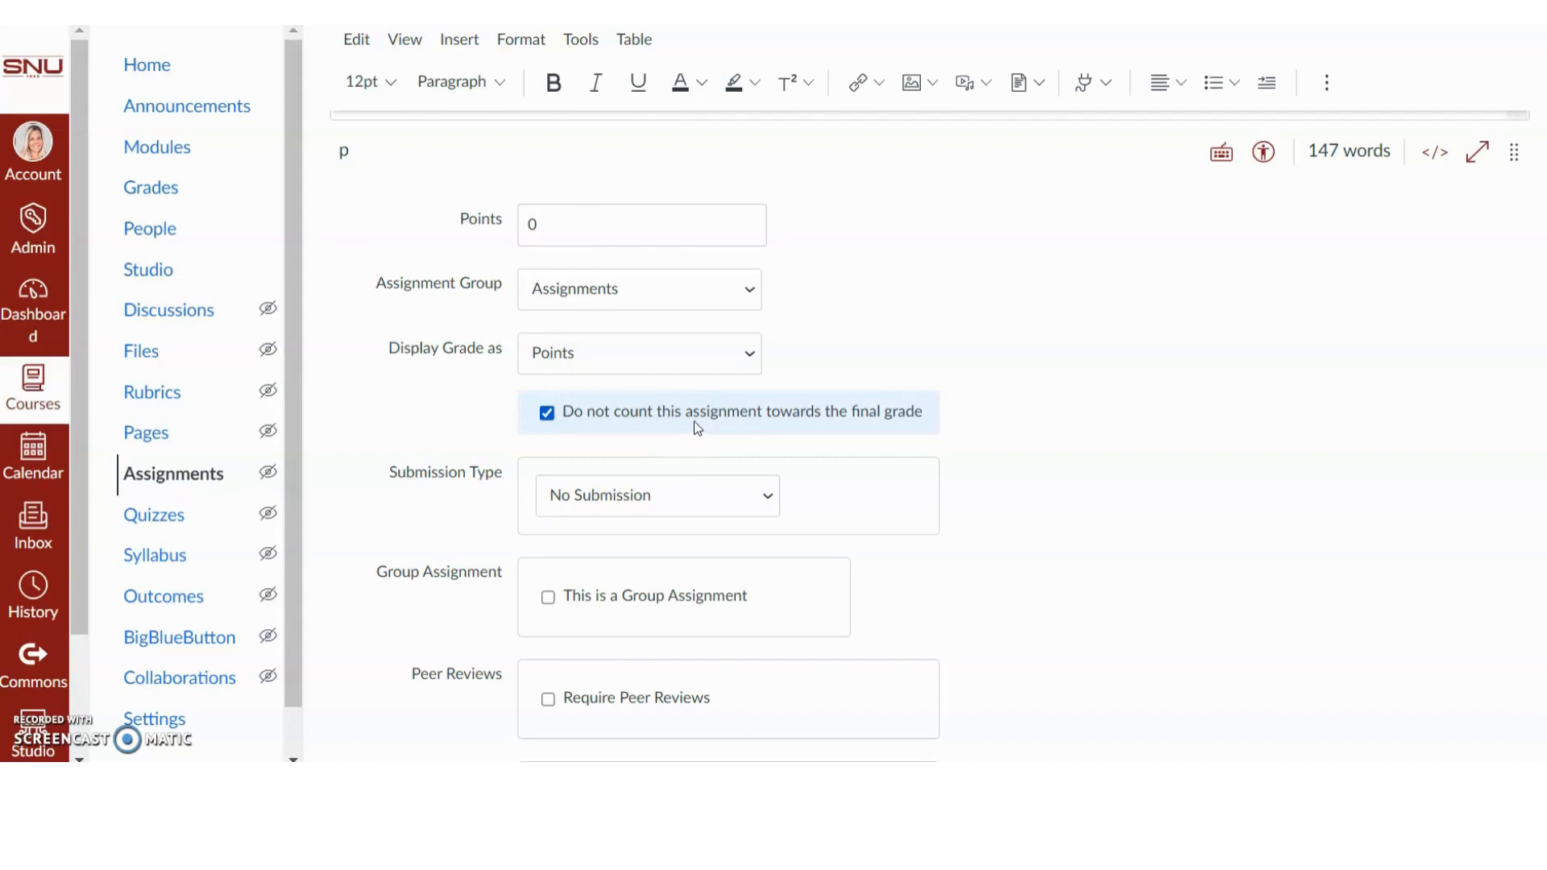
Set the submission type to Online and allow File Uploads as the entry option.
scroll(694, 421, "down", 1)
left_click(671, 374)
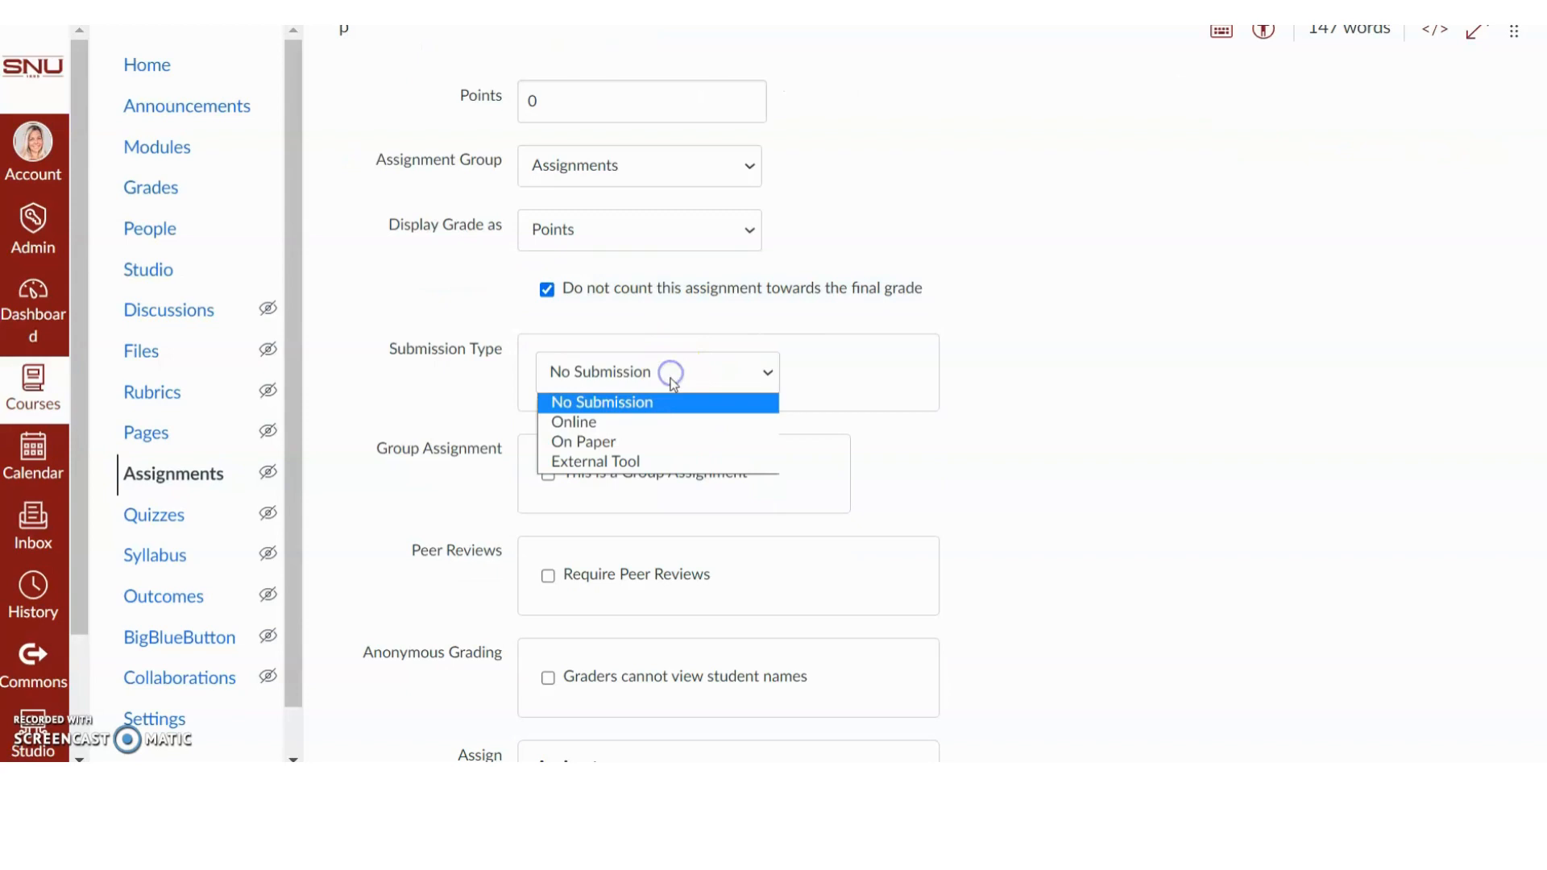
left_click(656, 432)
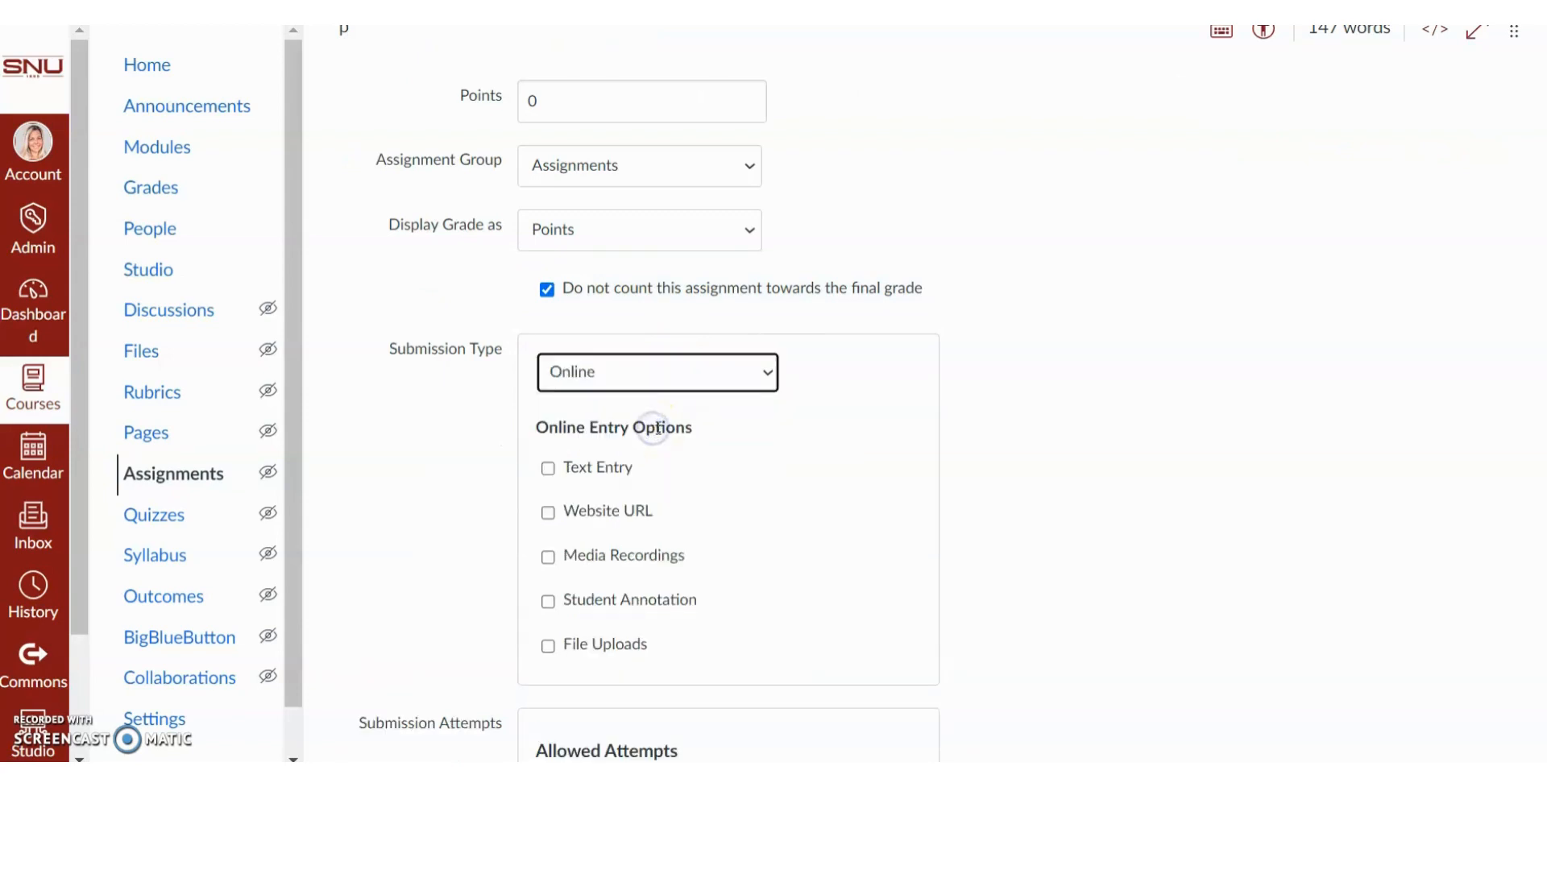
scroll(849, 443, "down", 1)
left_click(547, 522)
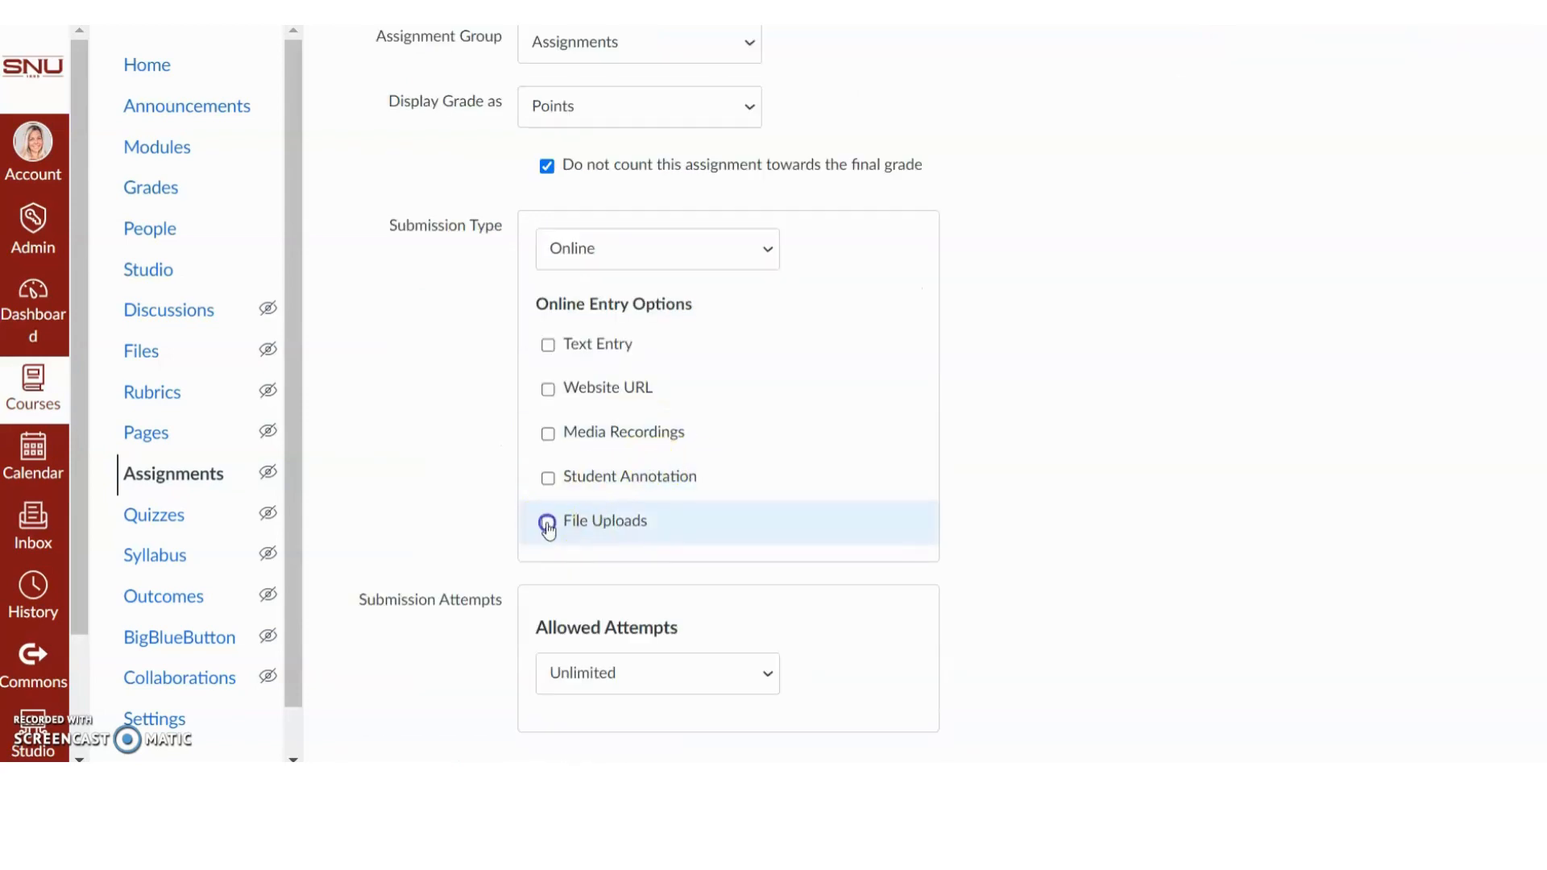
Set the assignment's Plagiarism Review to Turnitin.
scroll(464, 524, "down", 1)
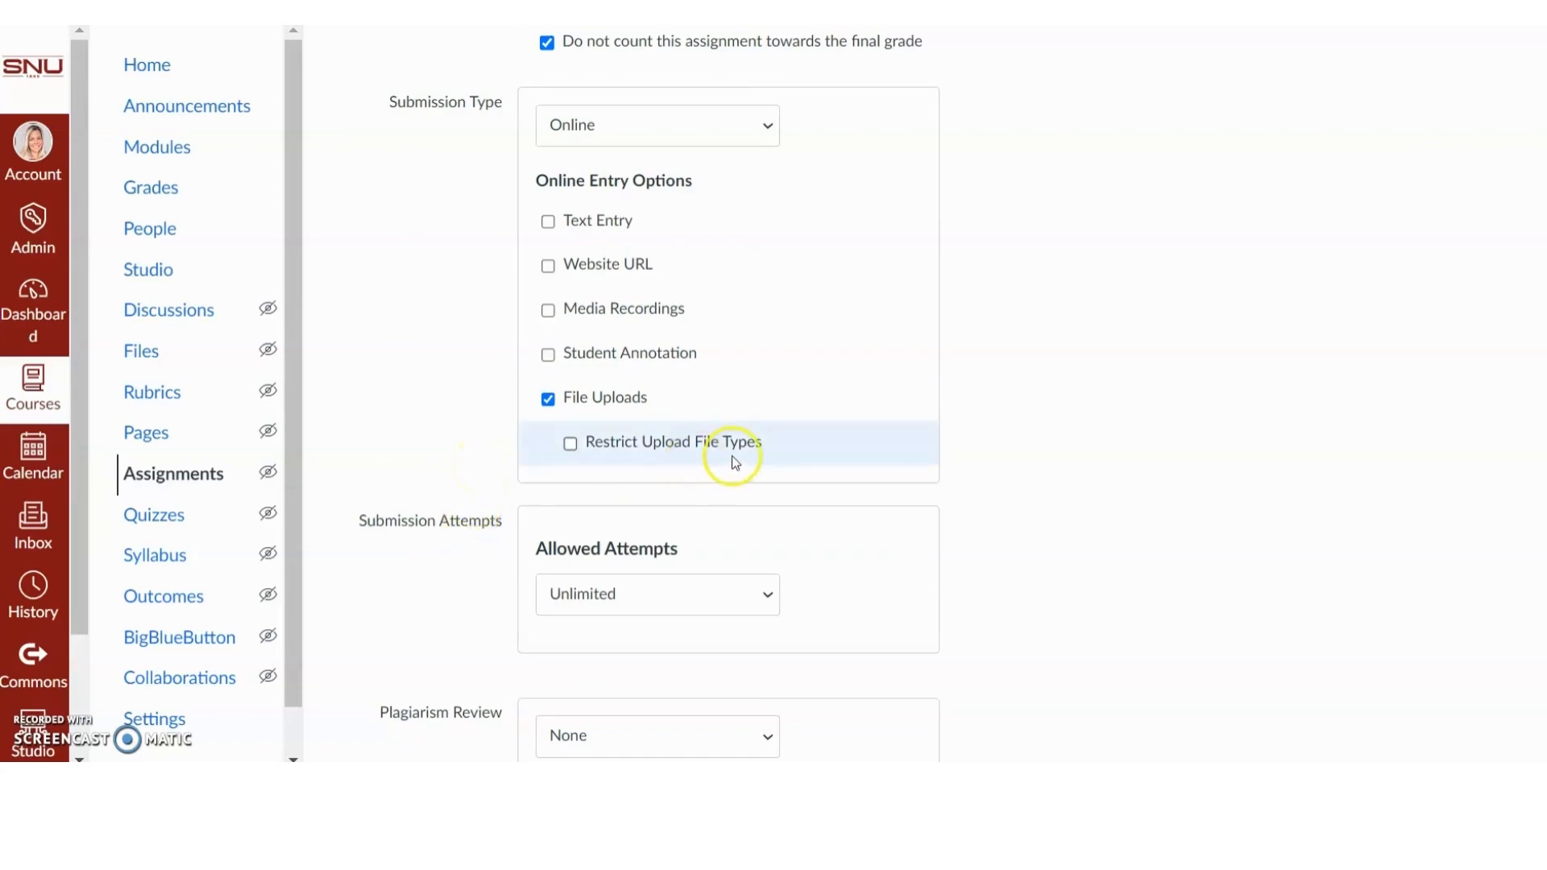
scroll(1000, 472, "down", 1)
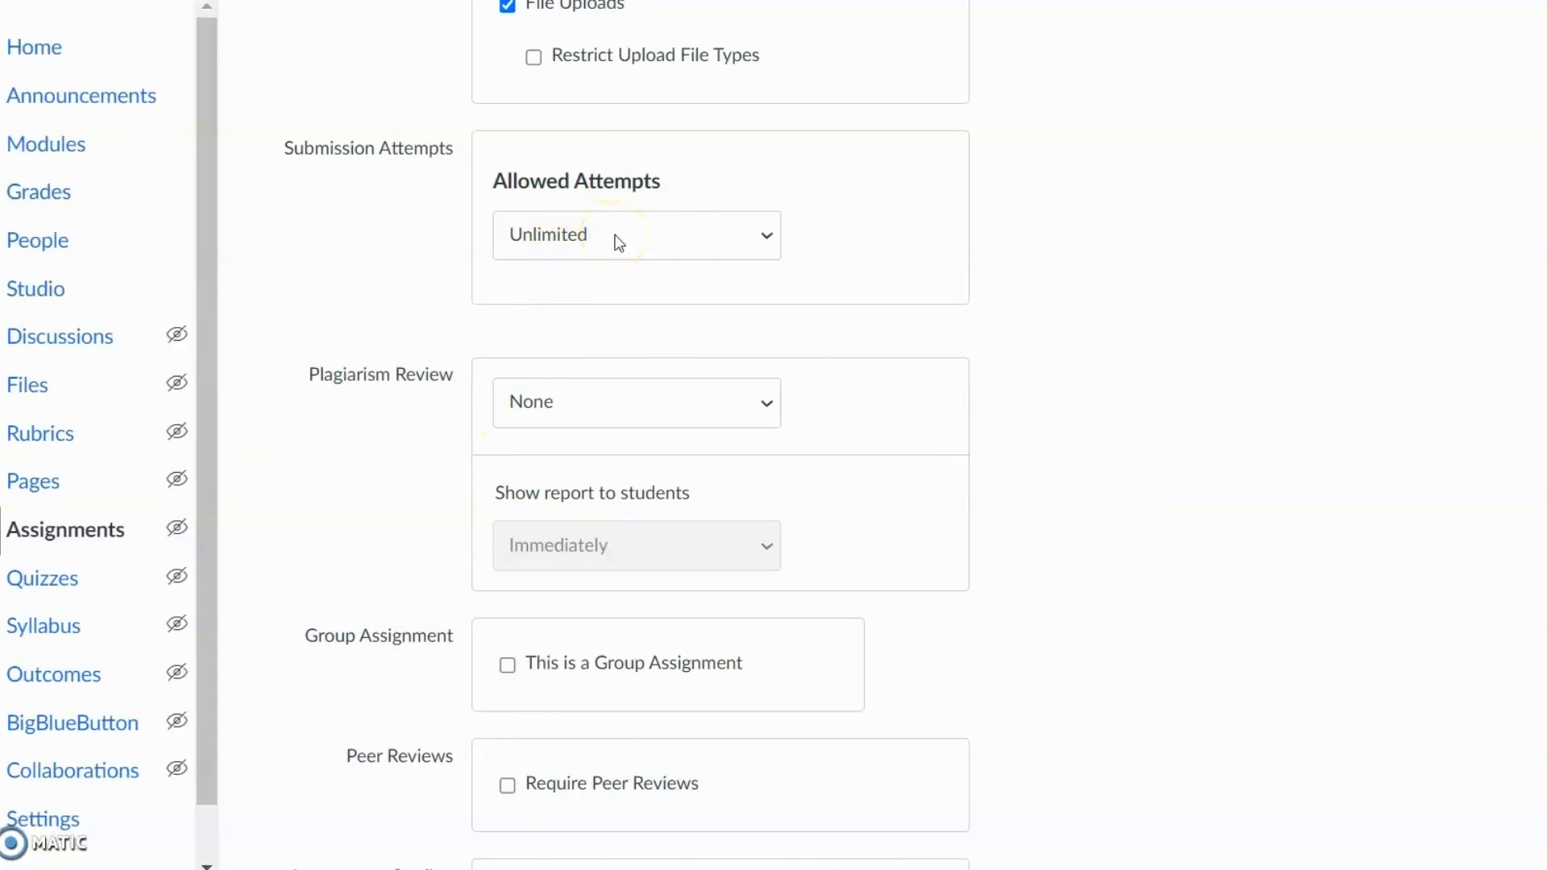
scroll(619, 242, "down", 1)
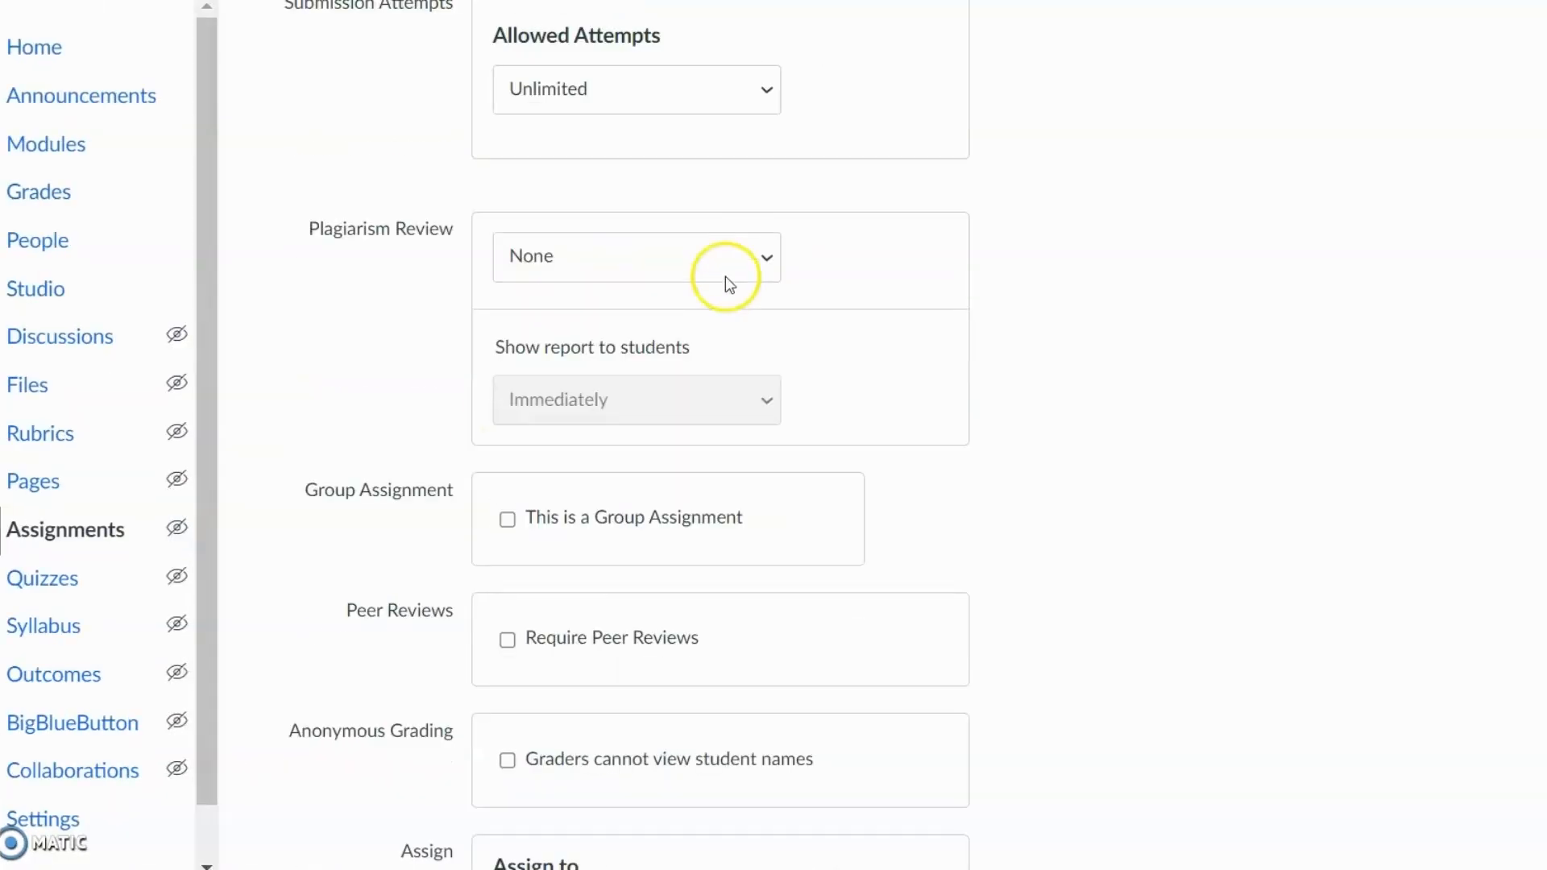
left_click(623, 267)
left_click(606, 320)
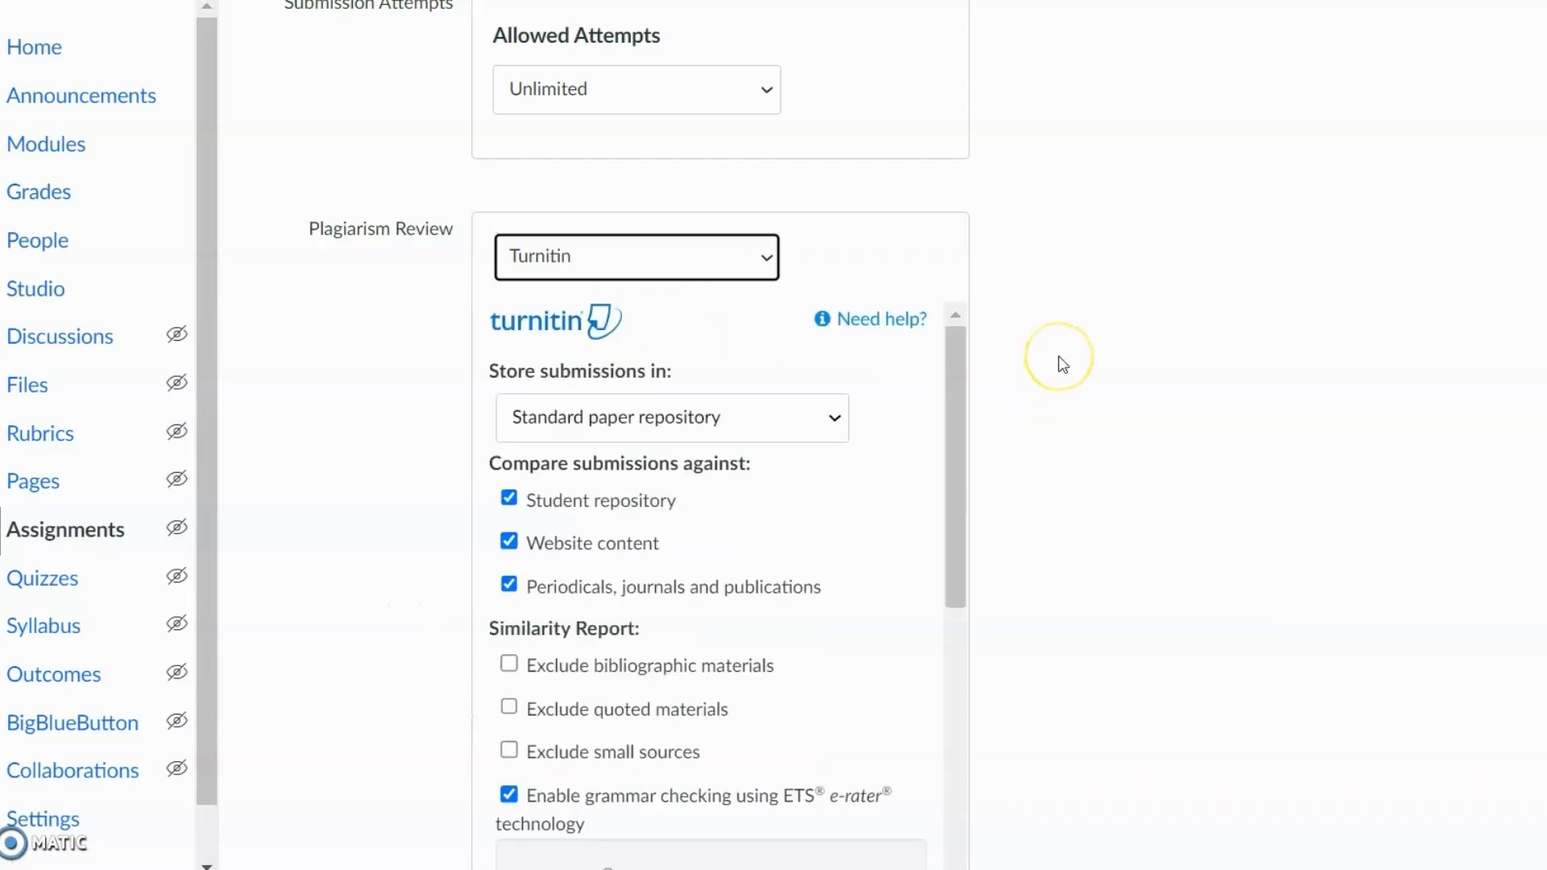
Set Turnitin's submission storage to "Do not store the submitted papers".
scroll(1062, 364, "down", 2)
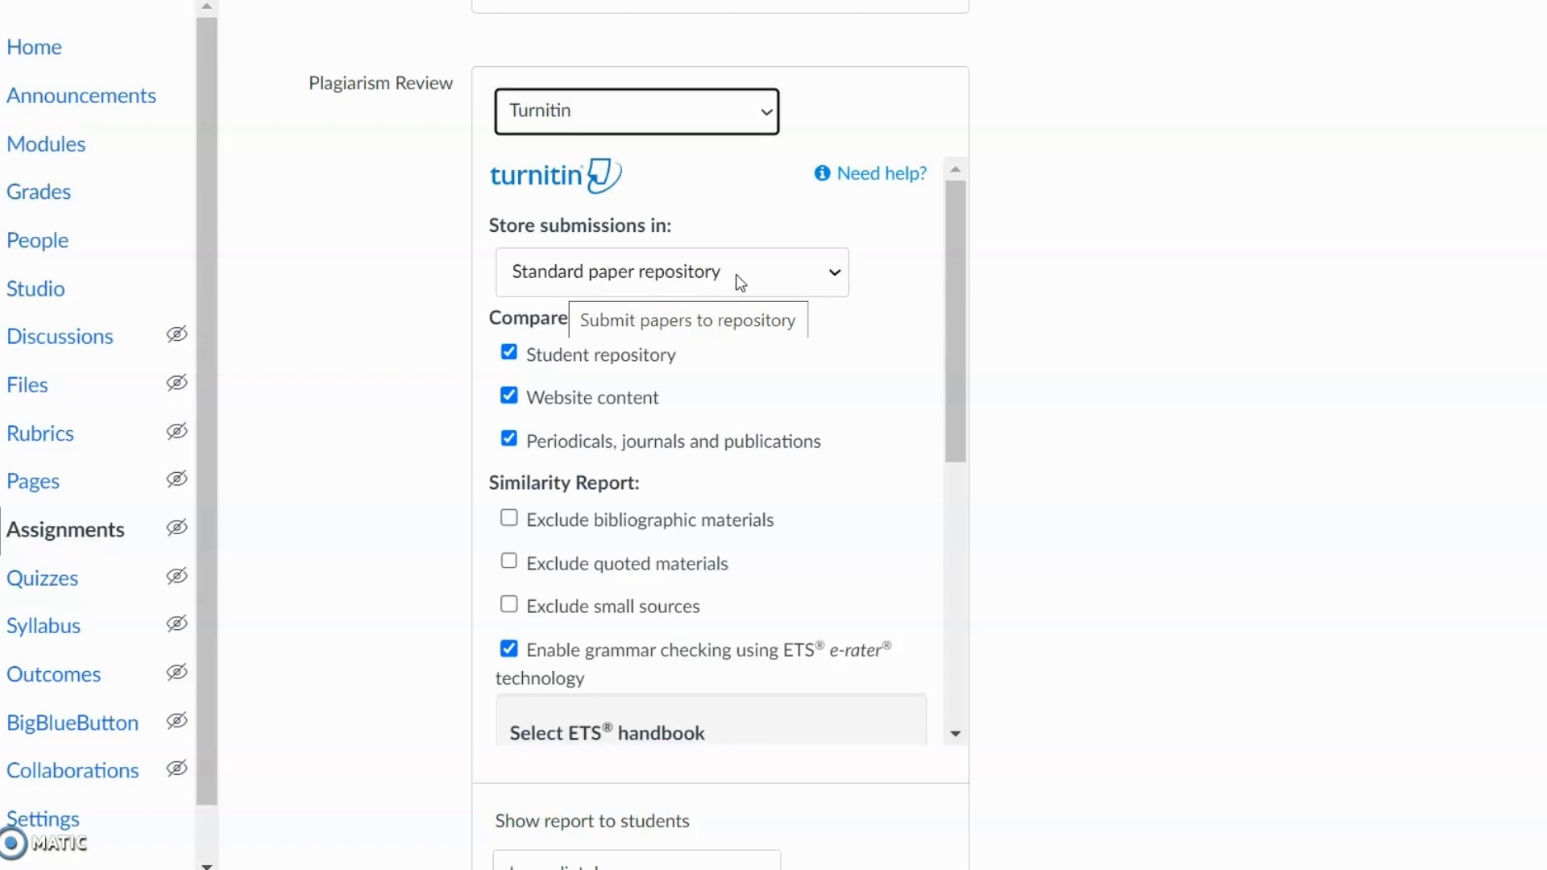
left_click(862, 290)
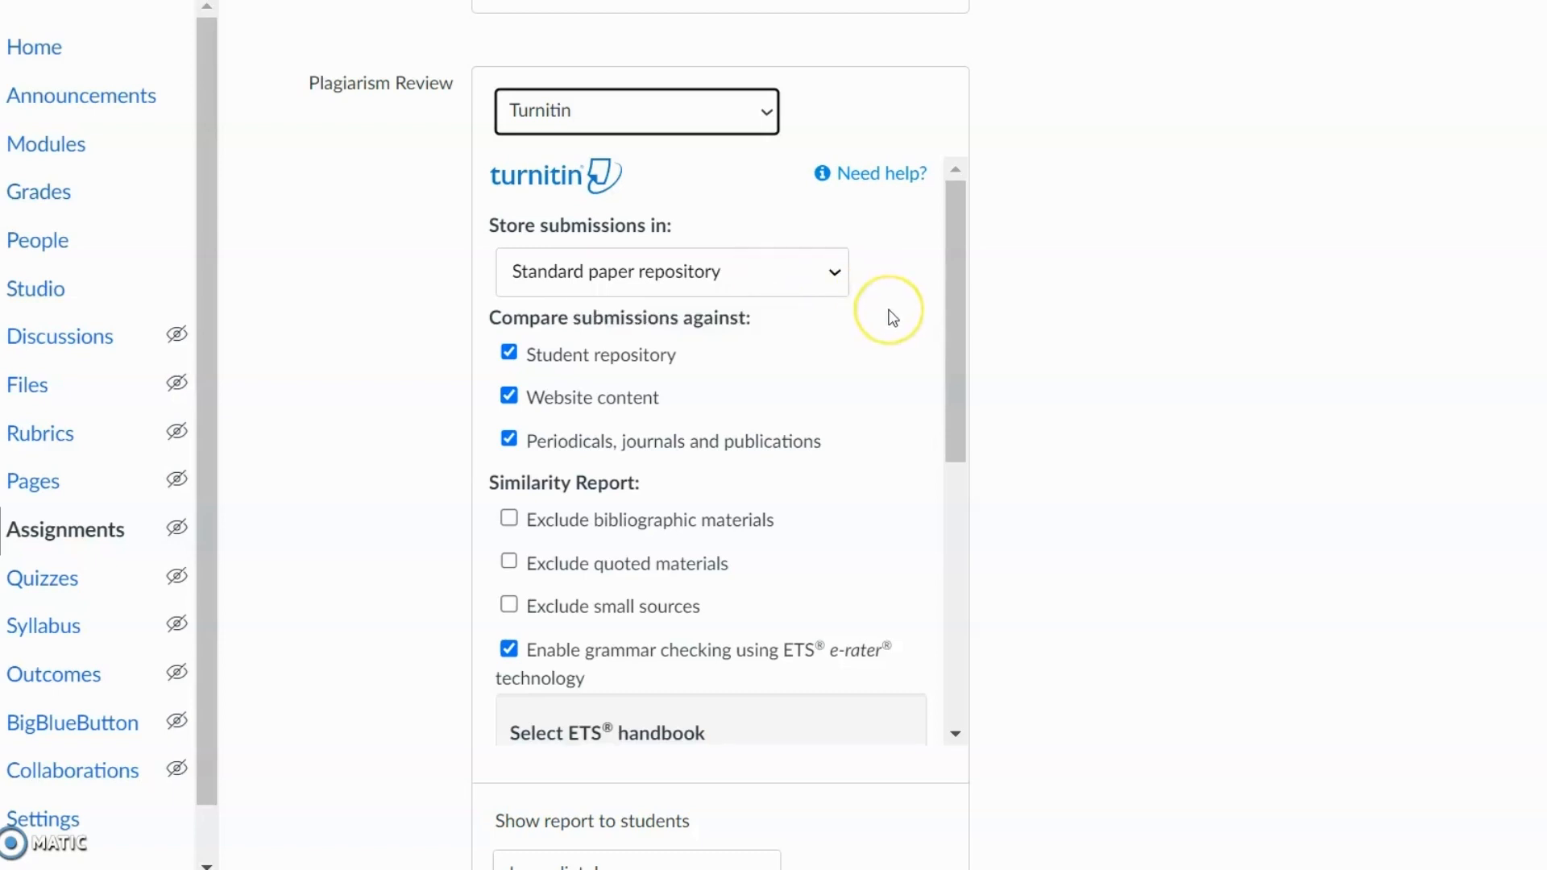
left_click(744, 271)
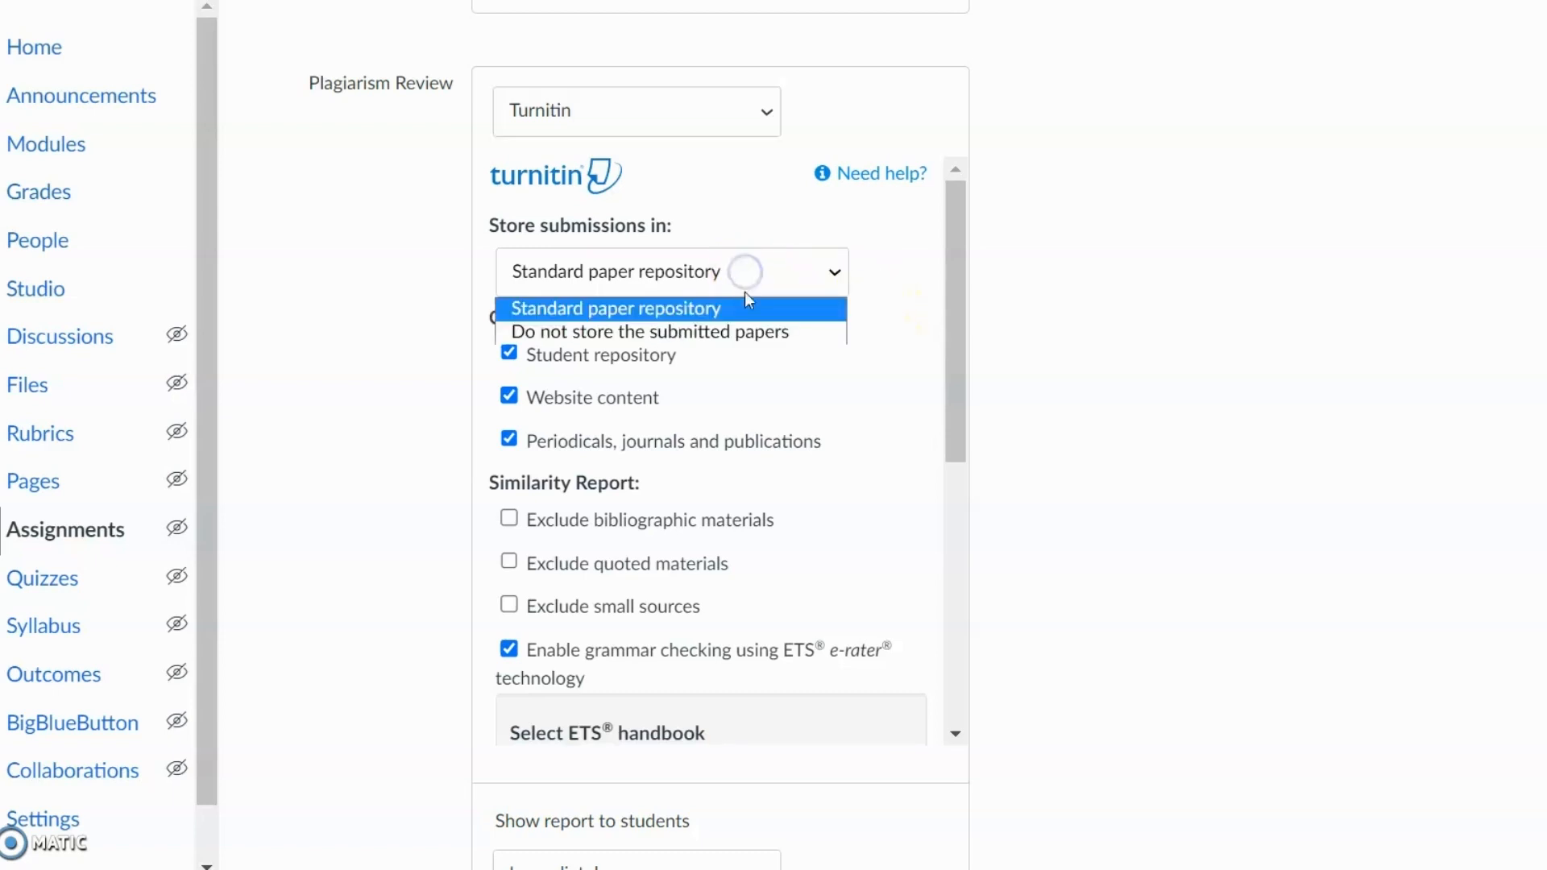
left_click(730, 331)
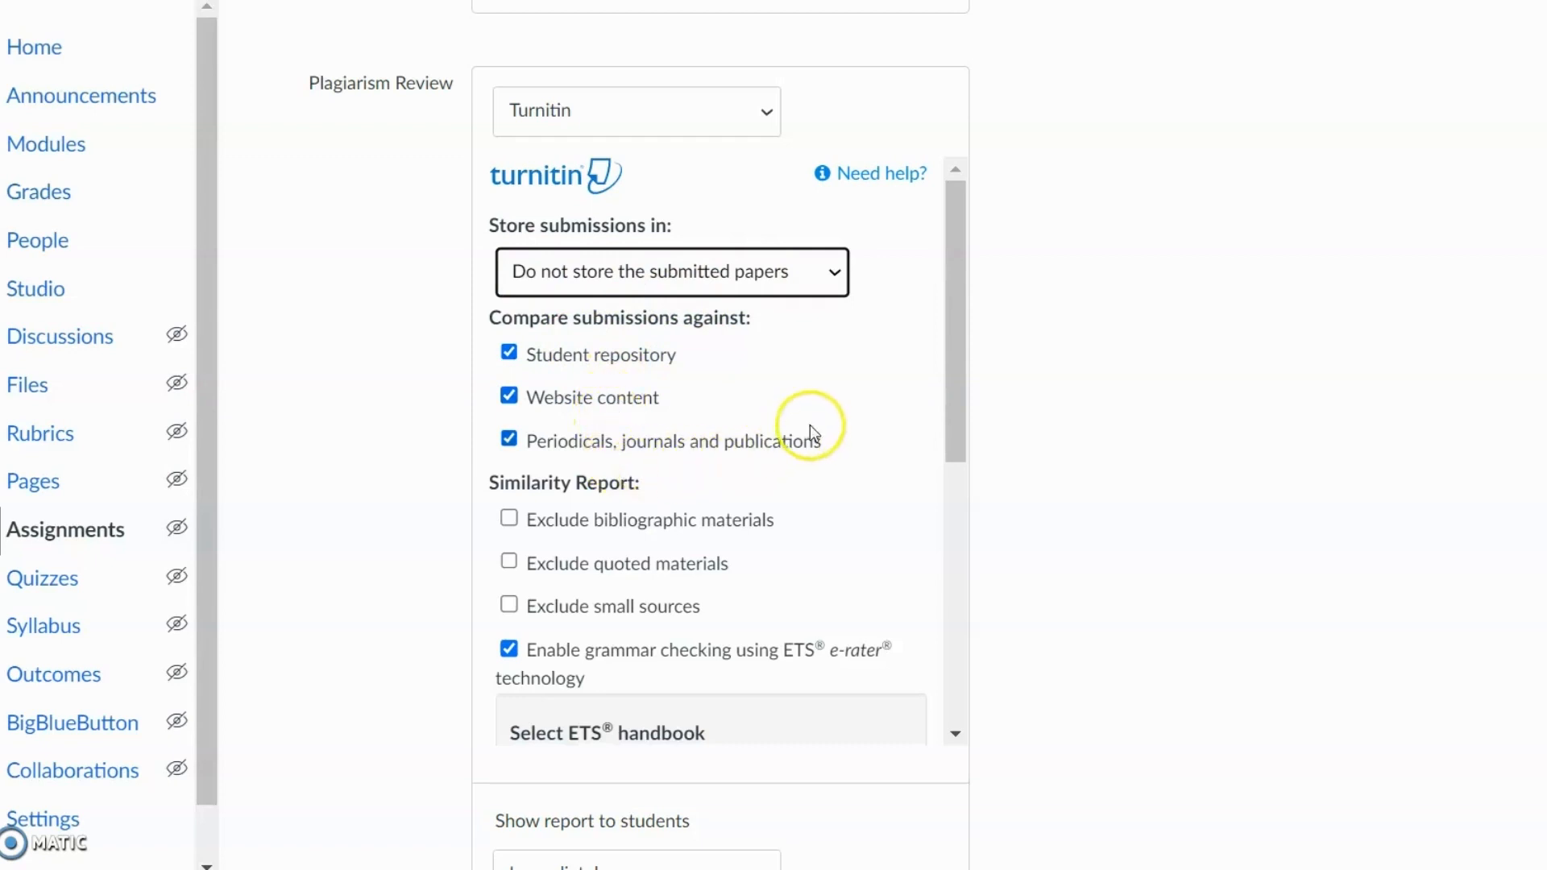
Review Turnitin's comparison sources, similarity report exclusions, grammar-checking categories and available ETS handbook levels.
left_click_drag(957, 314, 962, 385)
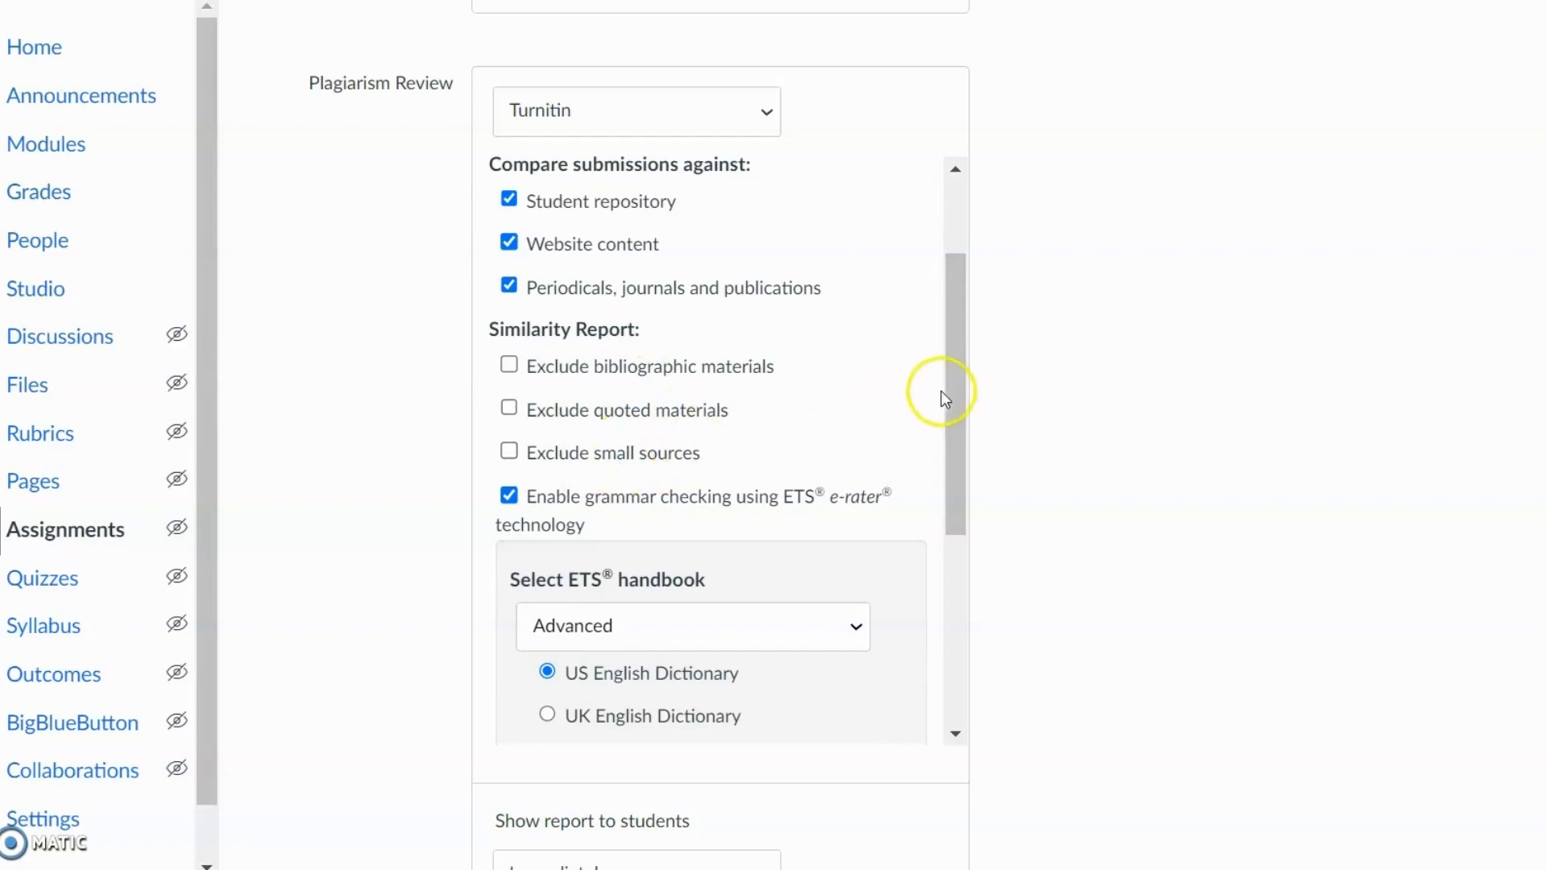
left_click_drag(945, 395, 947, 486)
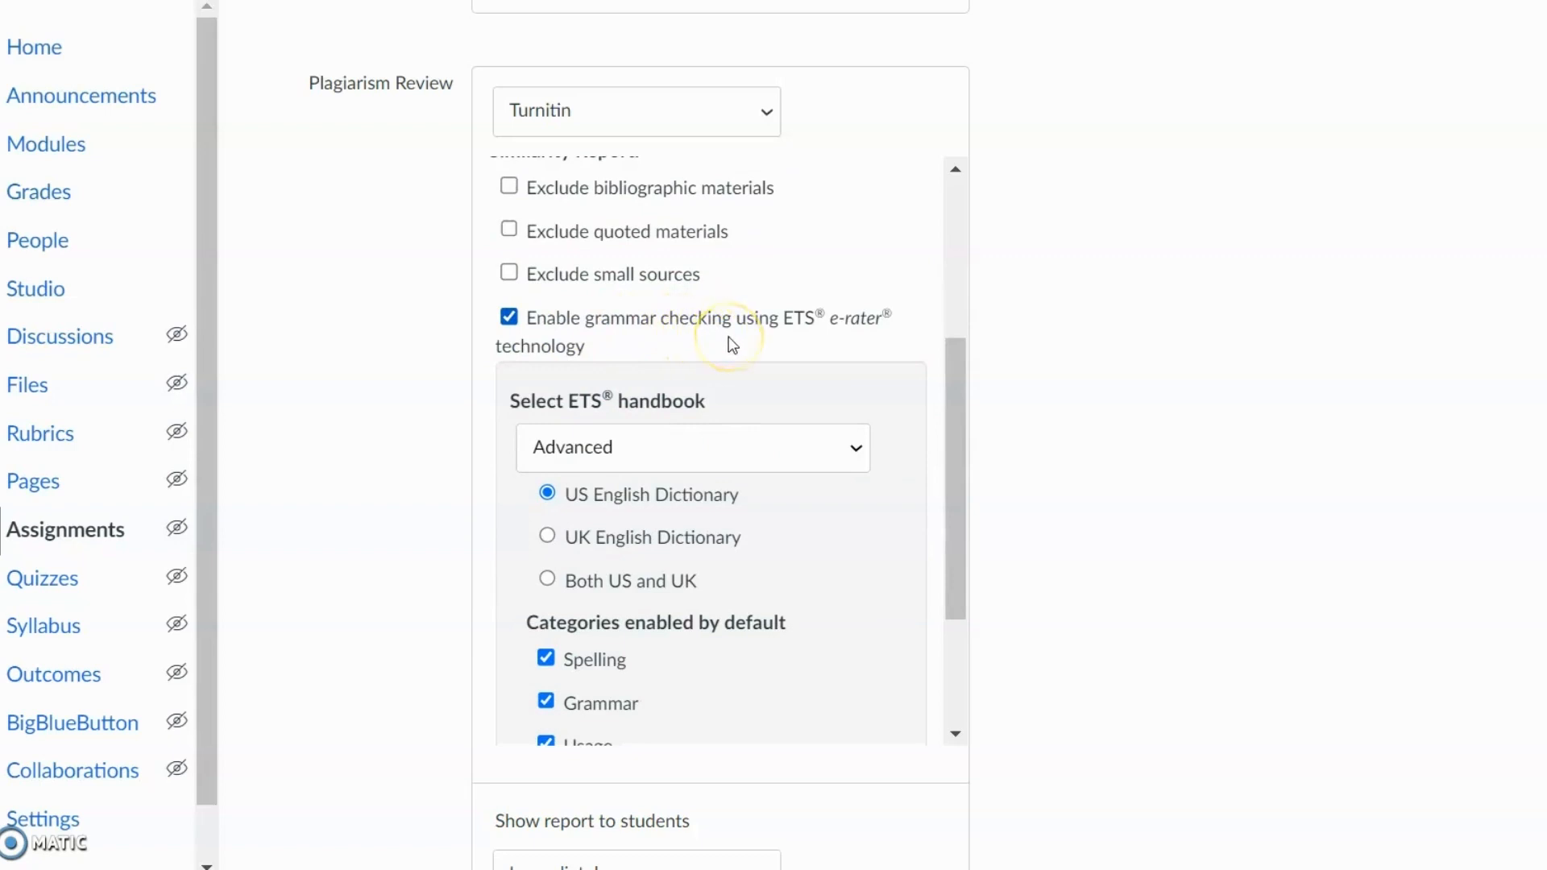
left_click_drag(962, 395, 955, 495)
left_click(650, 249)
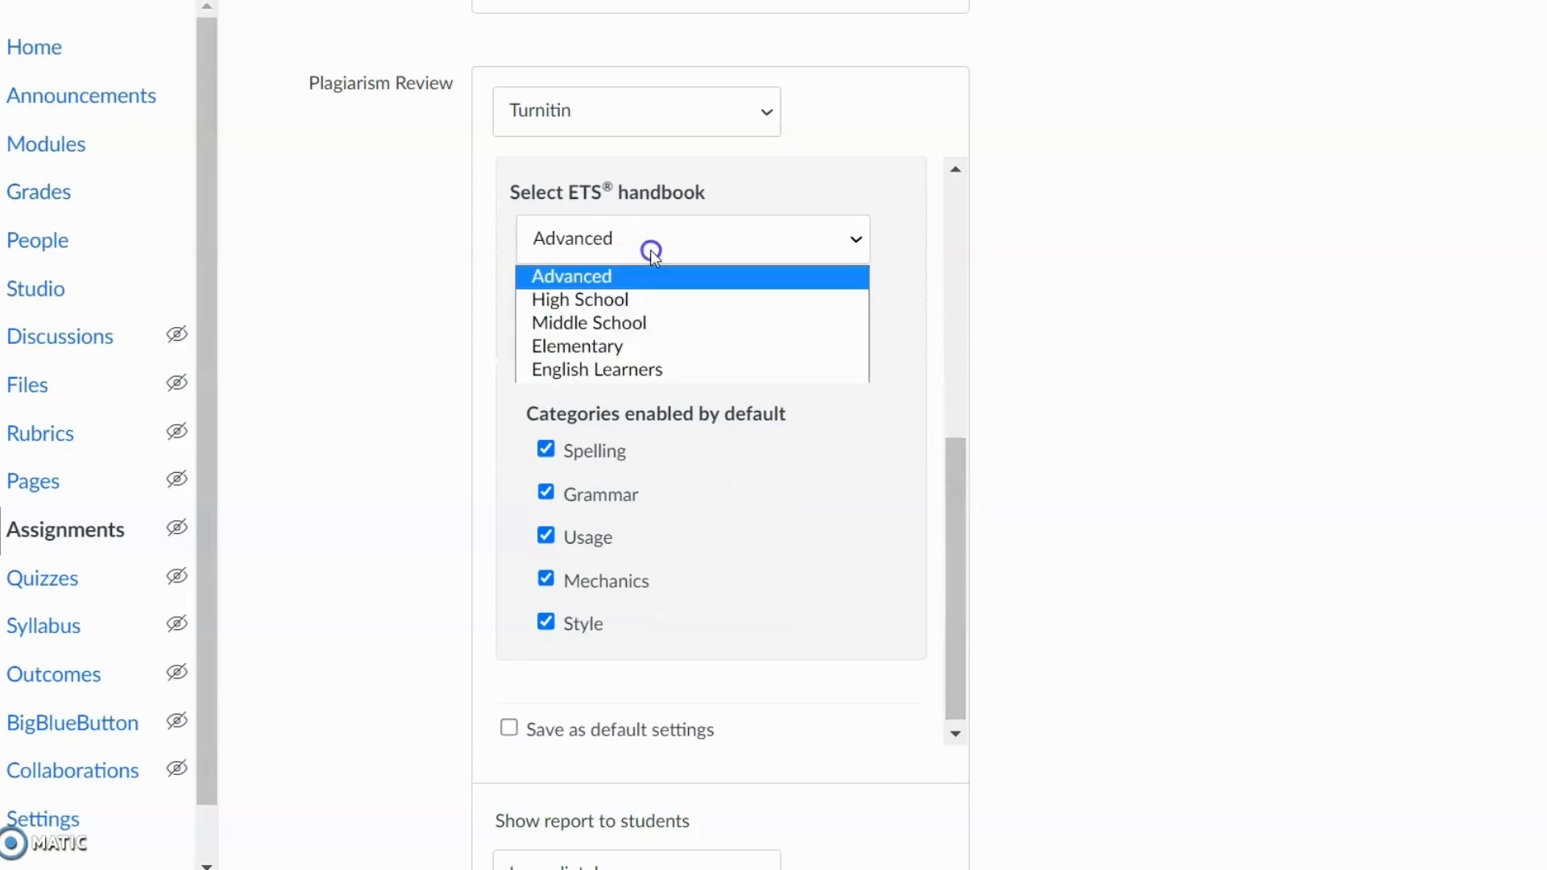
left_click(651, 250)
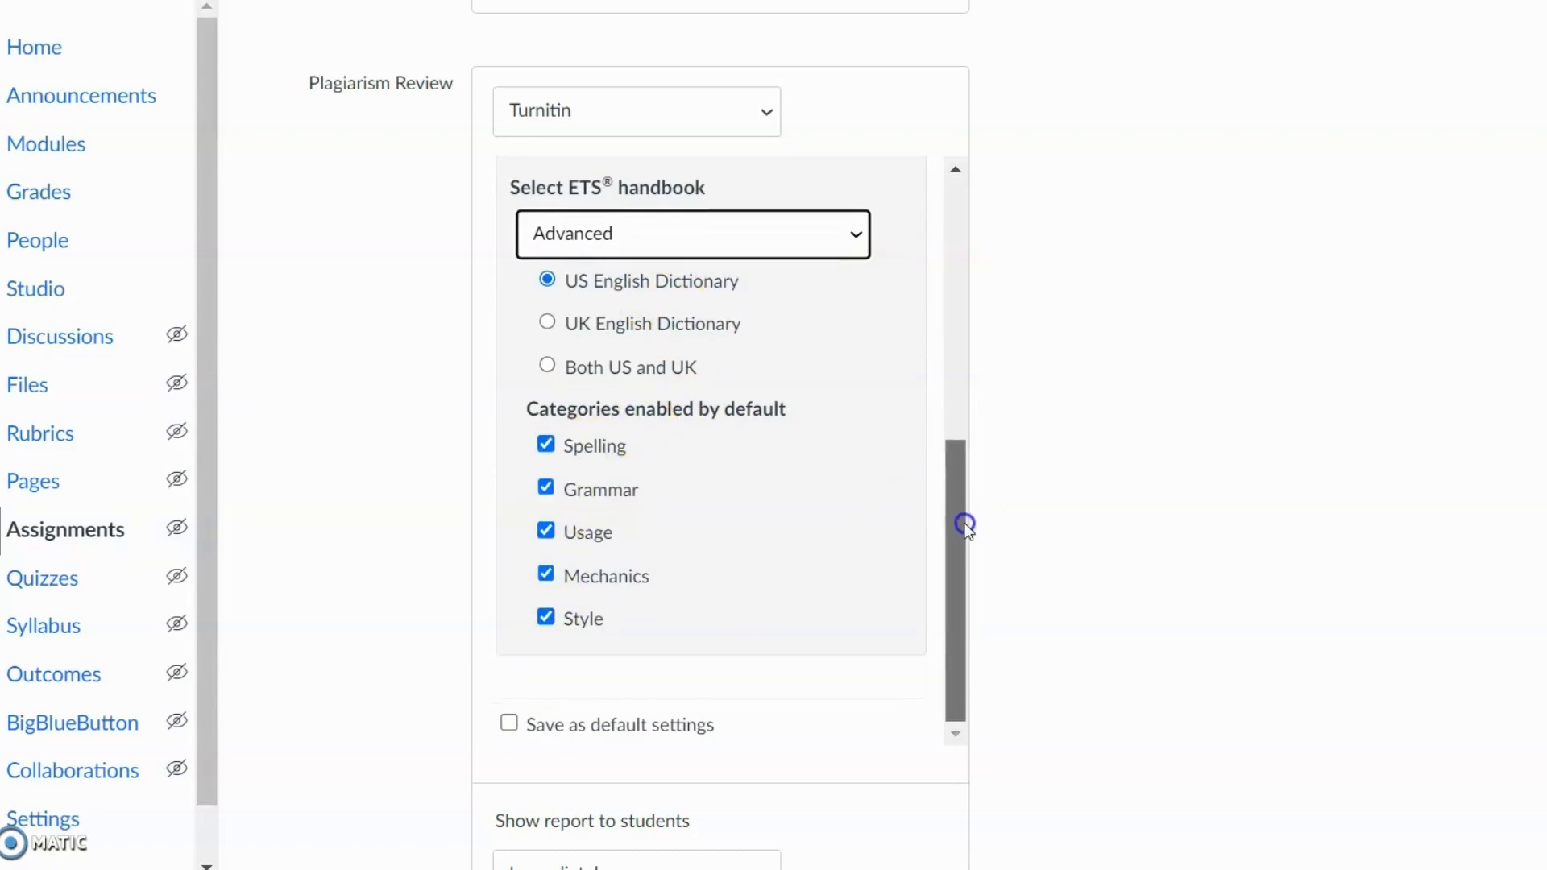
Save and publish the Rough Draft Check assignment.
scroll(1353, 545, "down", 4)
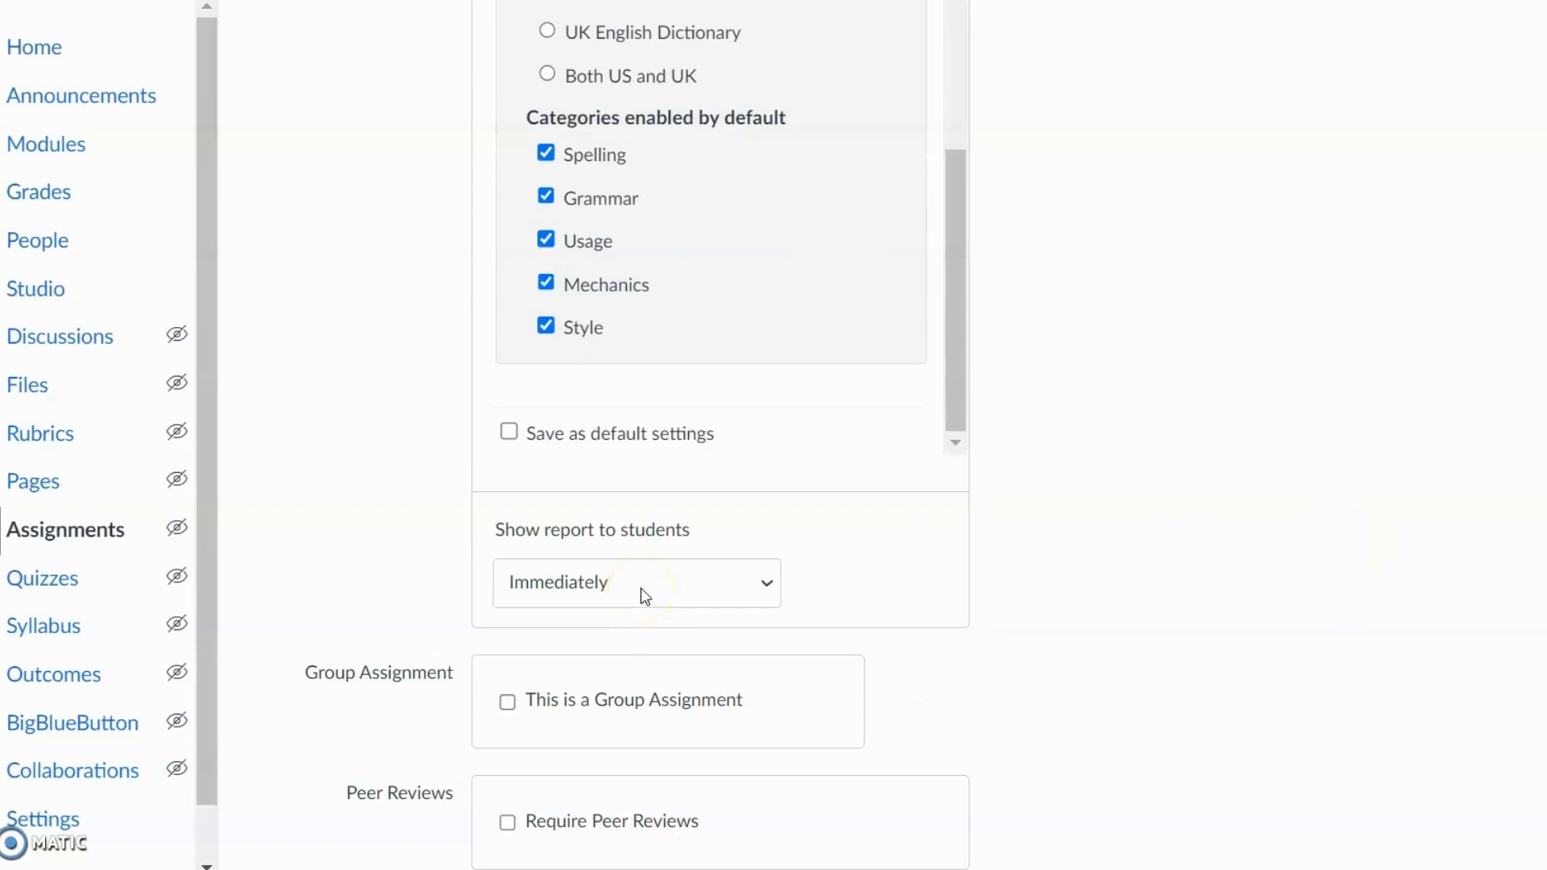
scroll(667, 590, "down", 10)
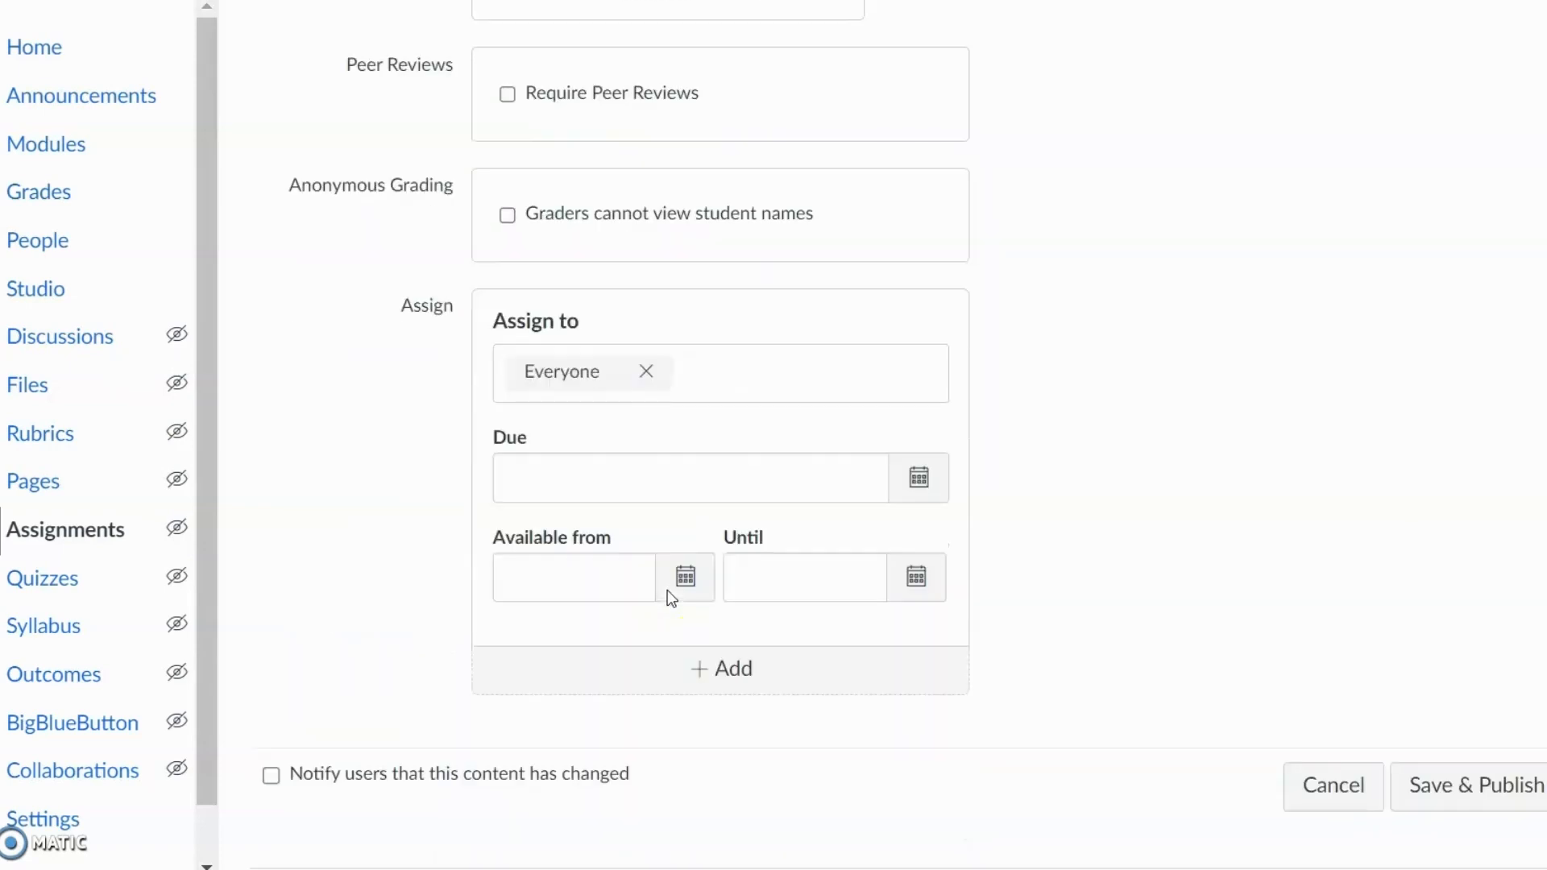
left_click(1433, 787)
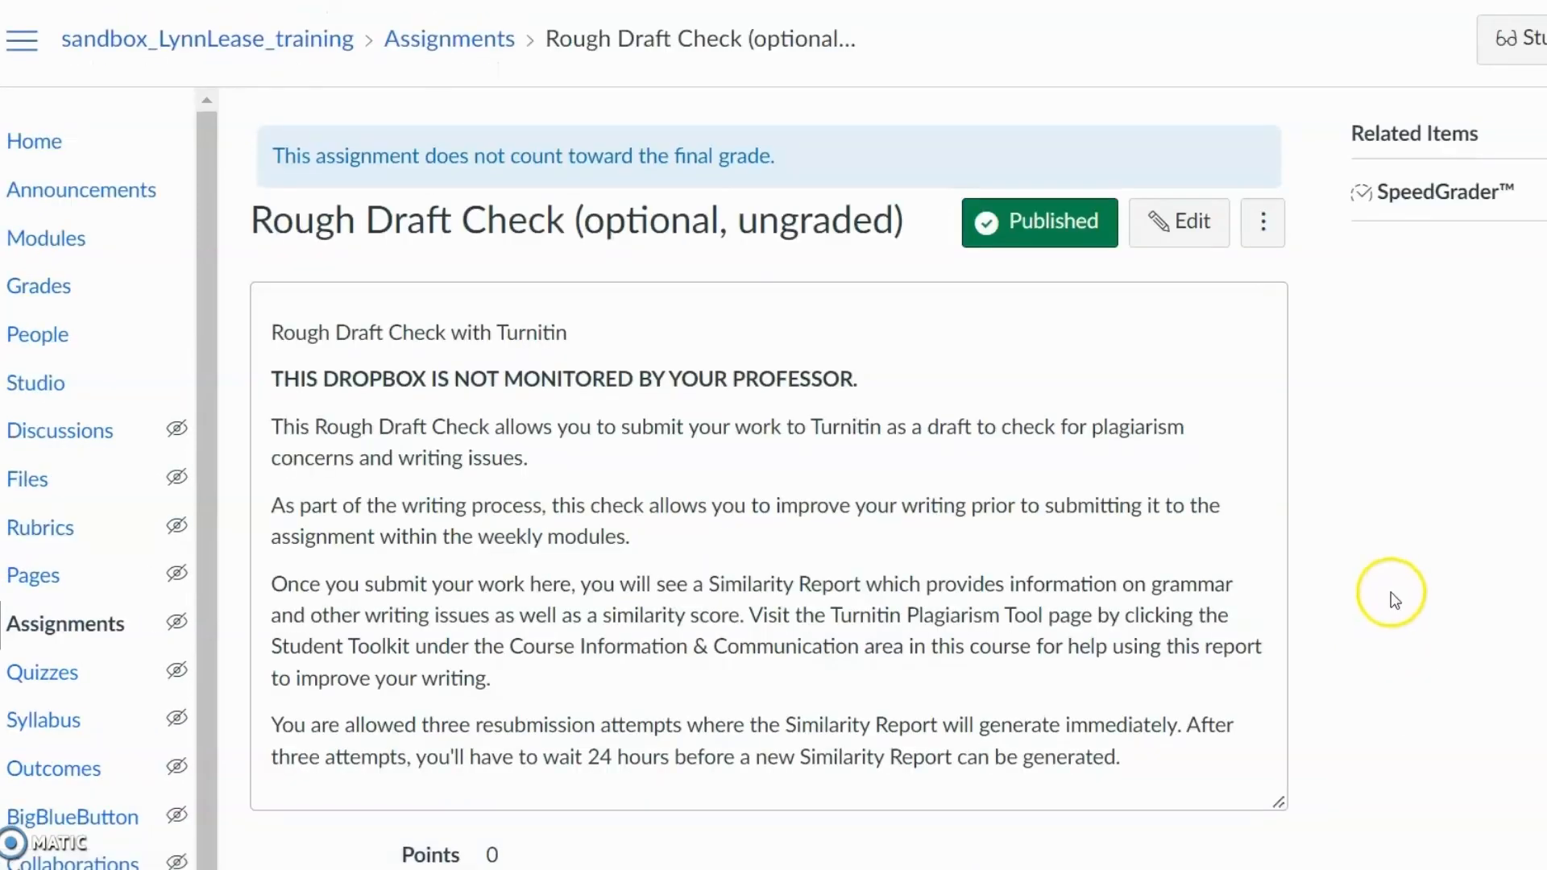
Return to the course modules and open Rough Draft Check (optional, ungraded) under General Course Information & Support.
left_click(46, 238)
scroll(841, 514, "down", 1)
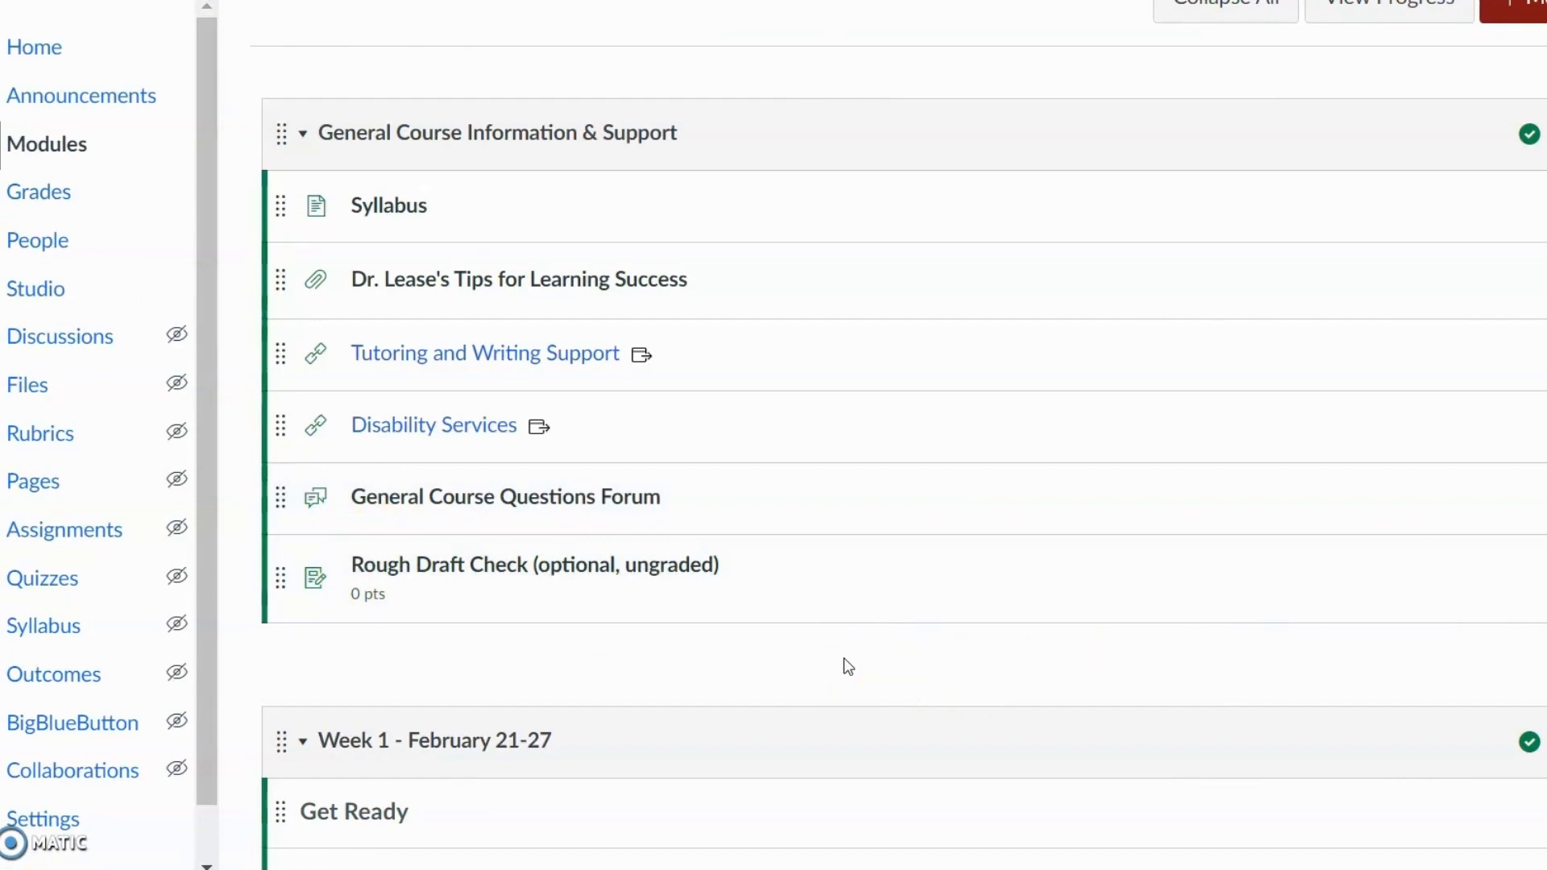
left_click(575, 566)
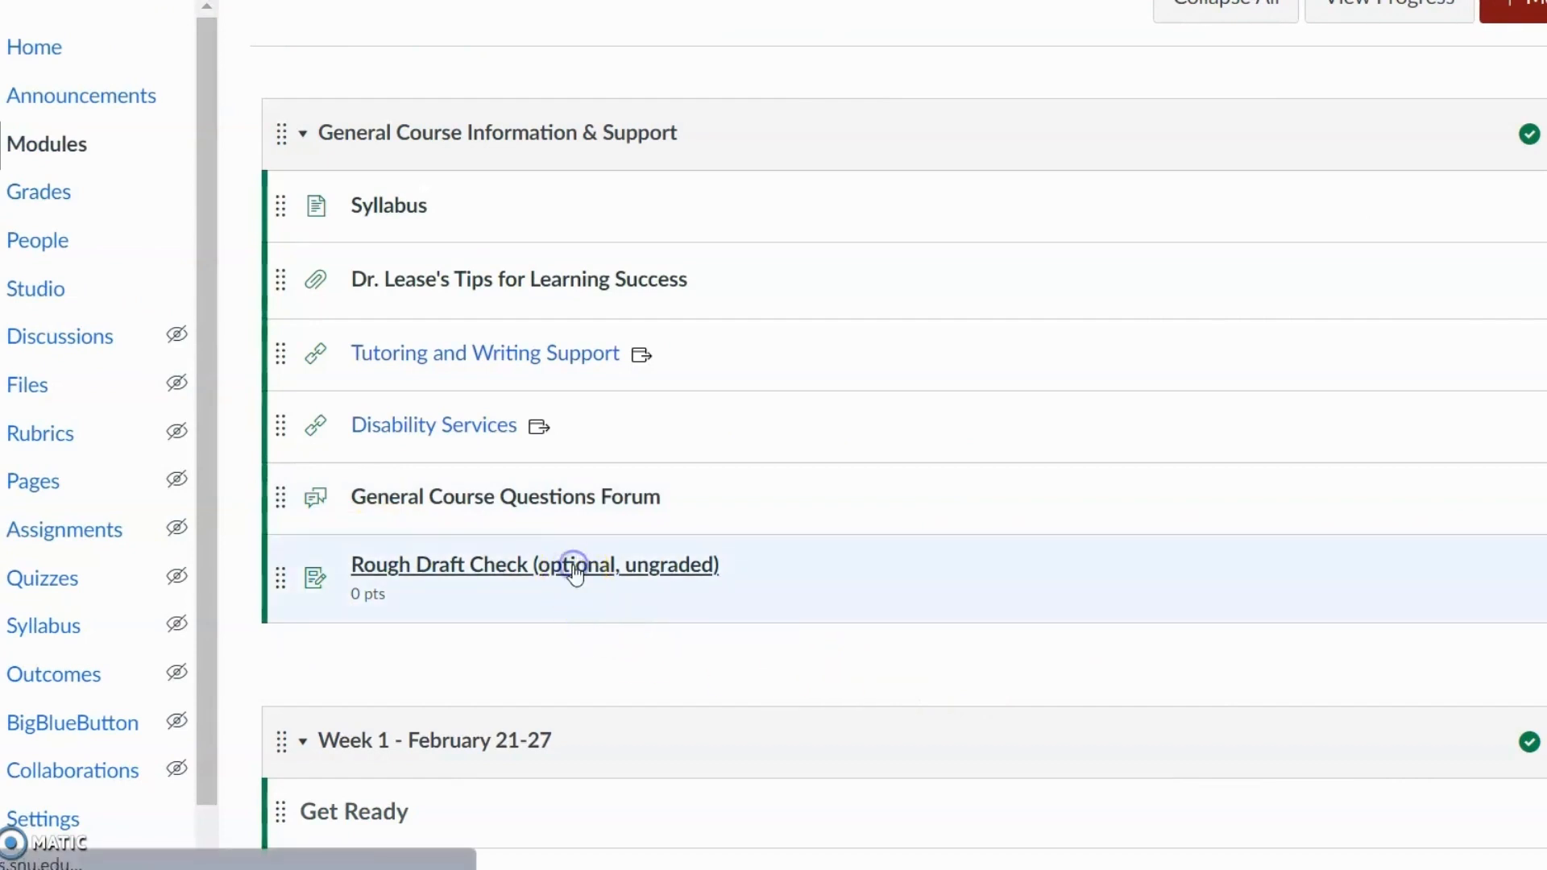